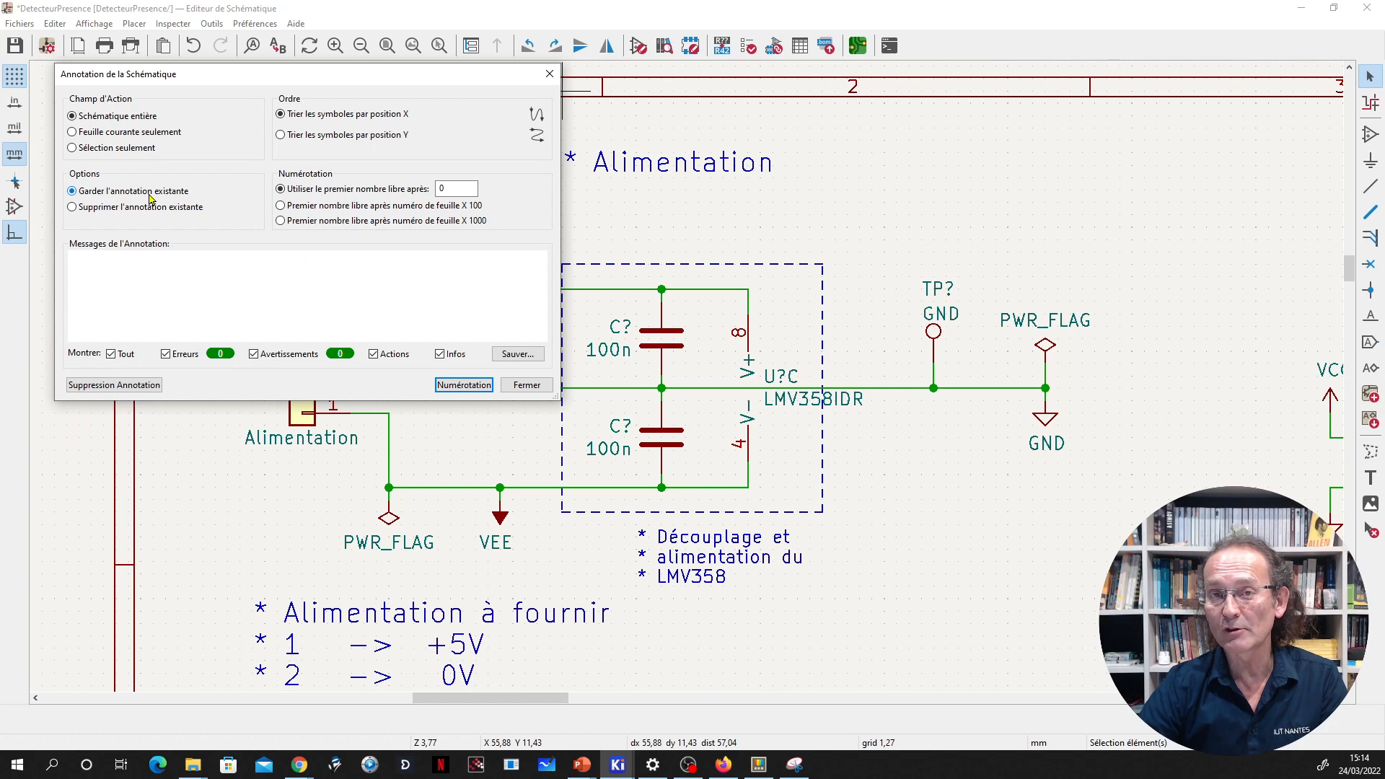
Annotate the entire schematic using Supprimer l'annotation existante, and switch the option back to Garder l'annotation existante before closing the annotation dialog
left_click(144, 210)
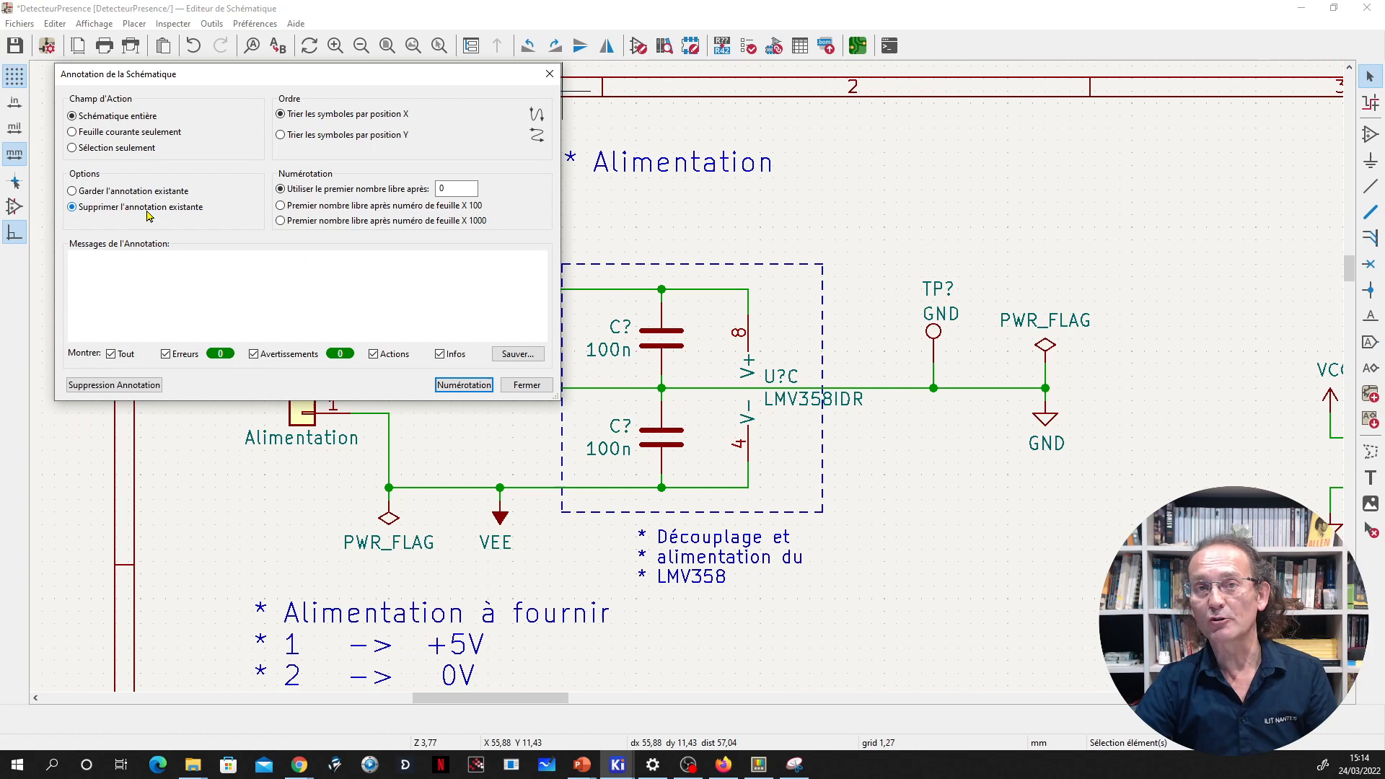
left_click(136, 192)
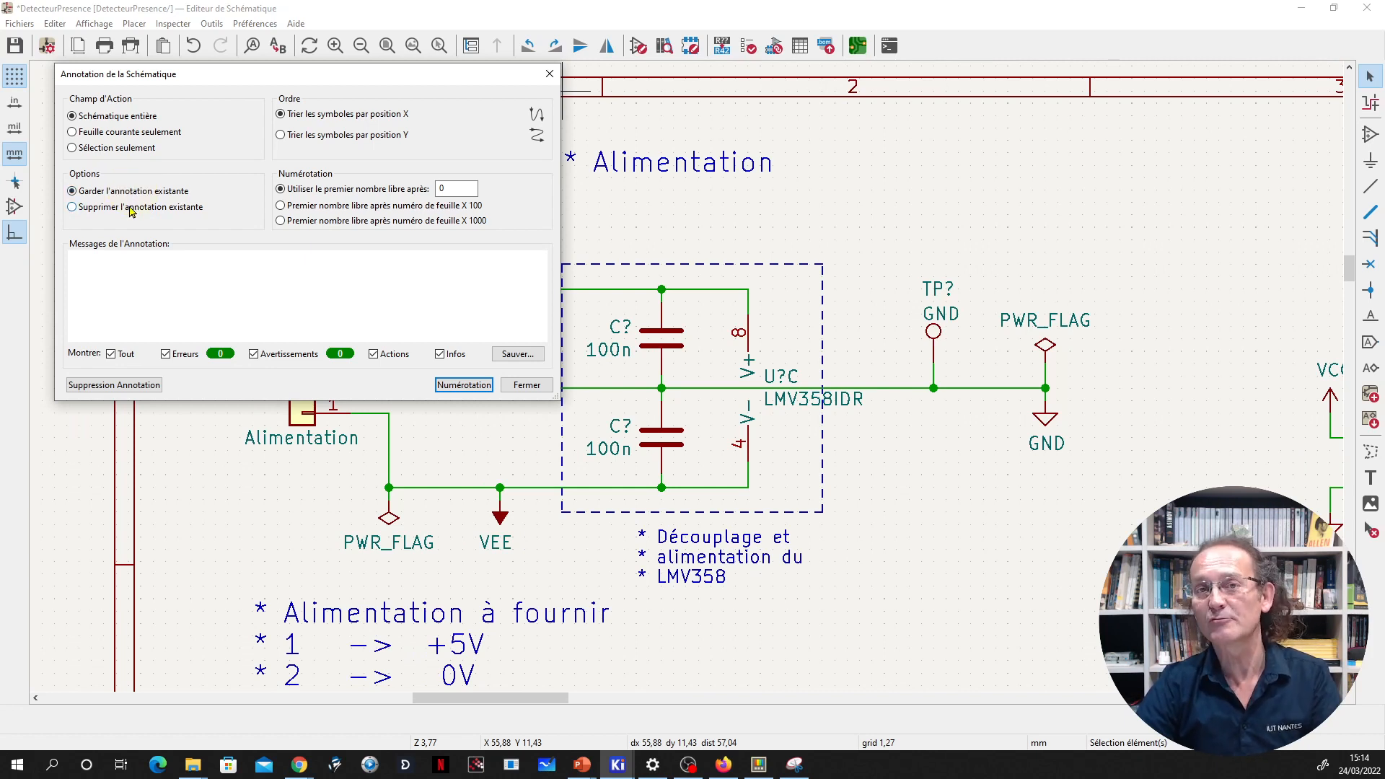
left_click(132, 209)
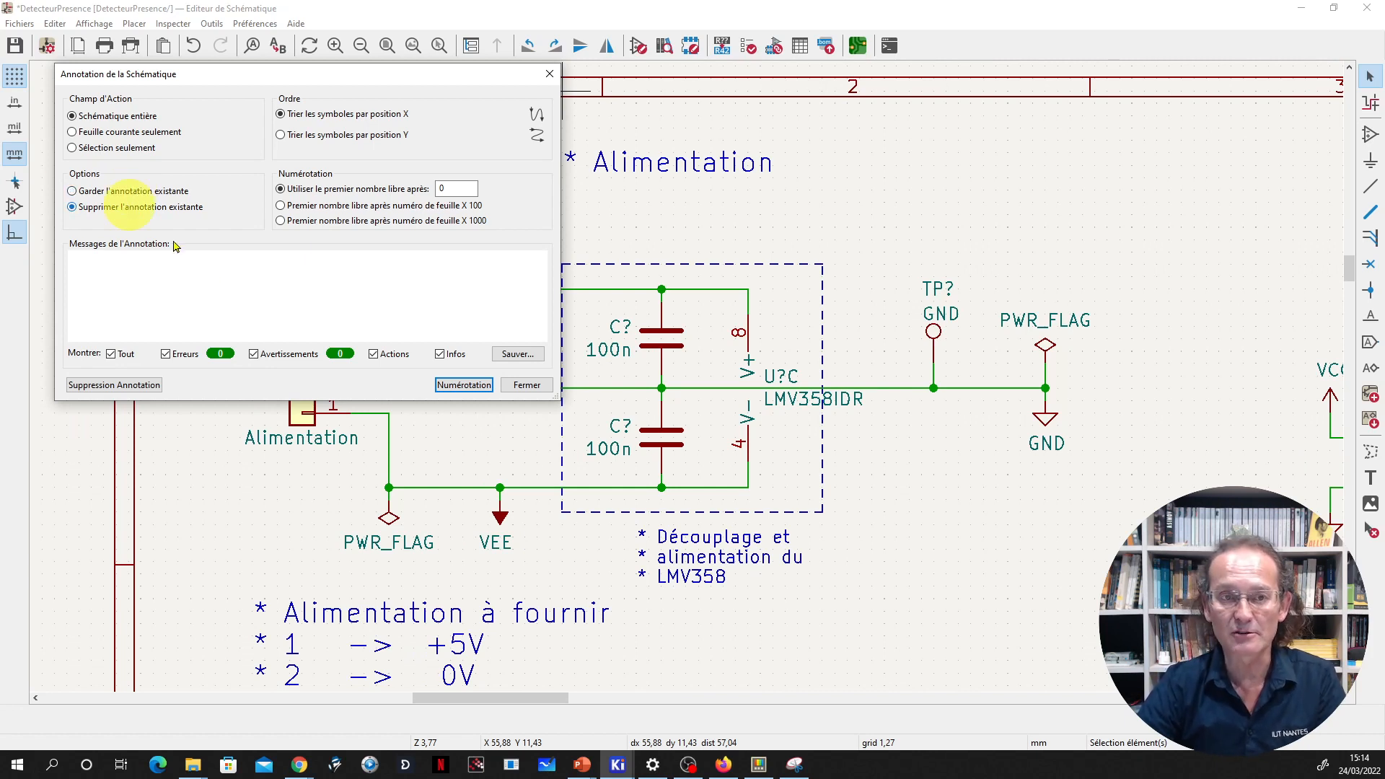
left_click(464, 386)
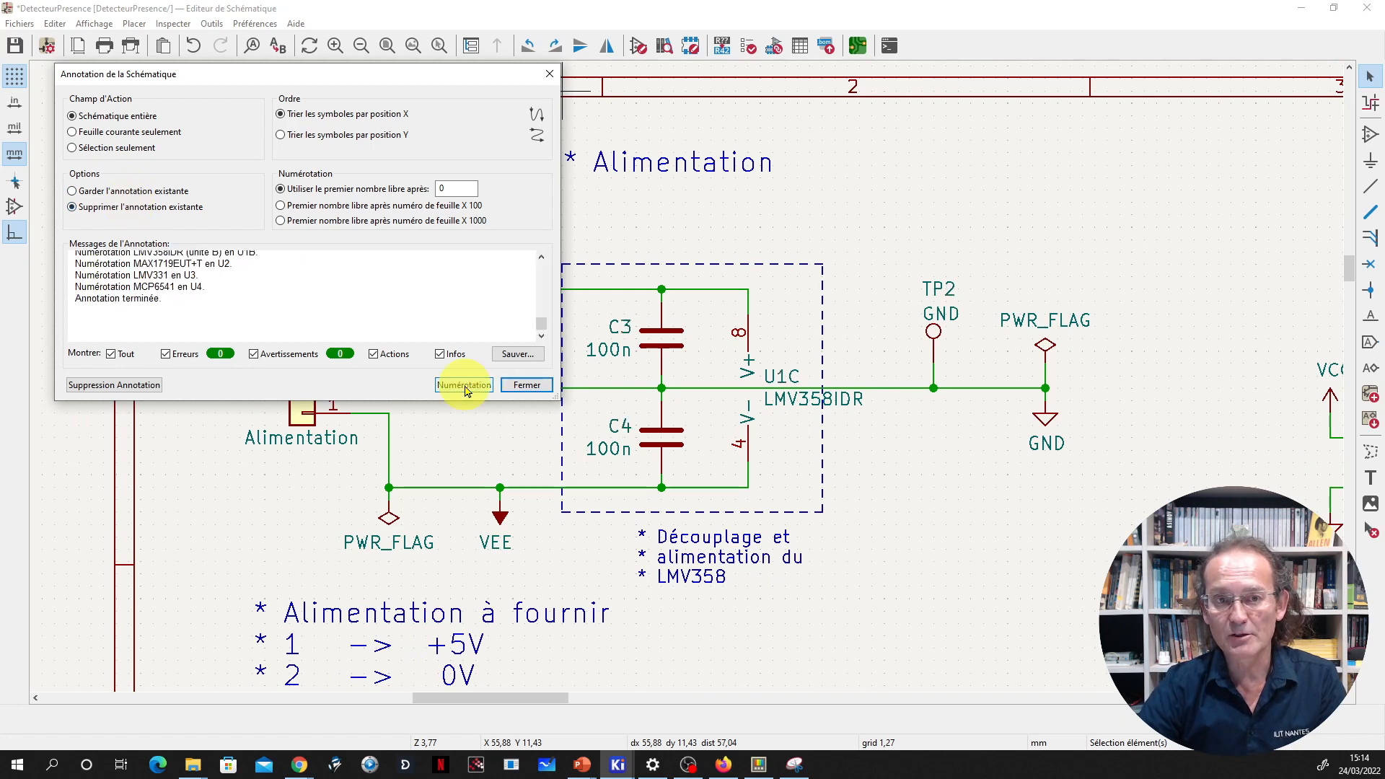
left_click(101, 191)
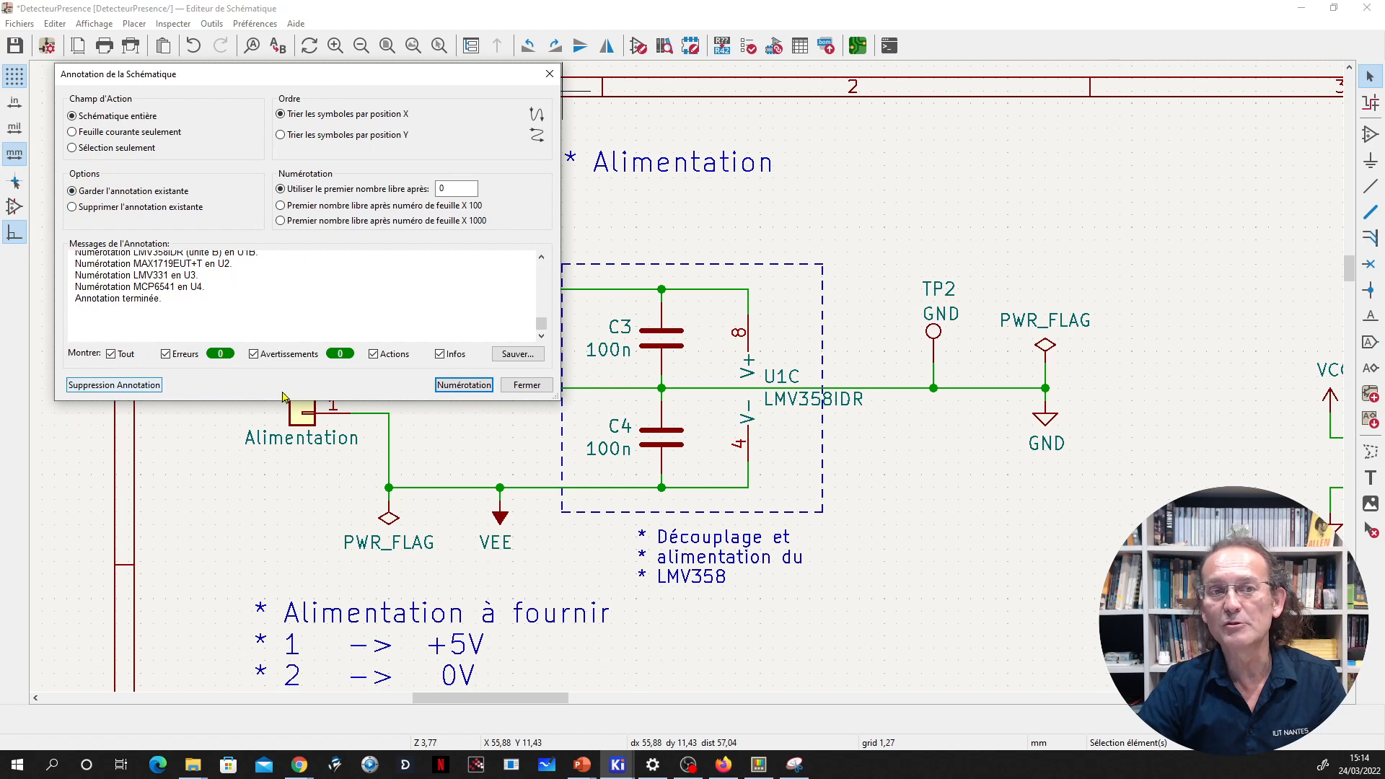
left_click(528, 385)
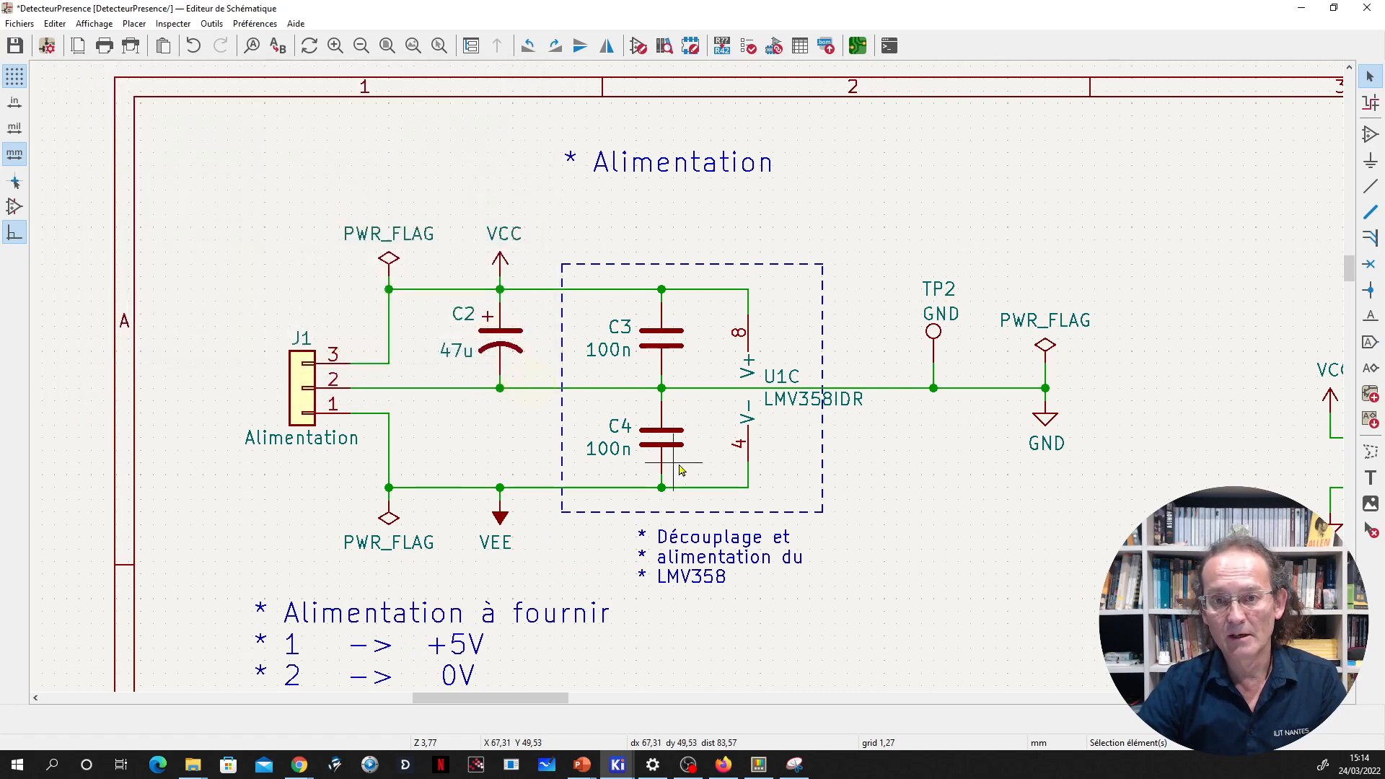
Correct the last line of the Alimentation à fournir note to read "-5V si U2 est absent"
scroll(505, 328, "down", 1)
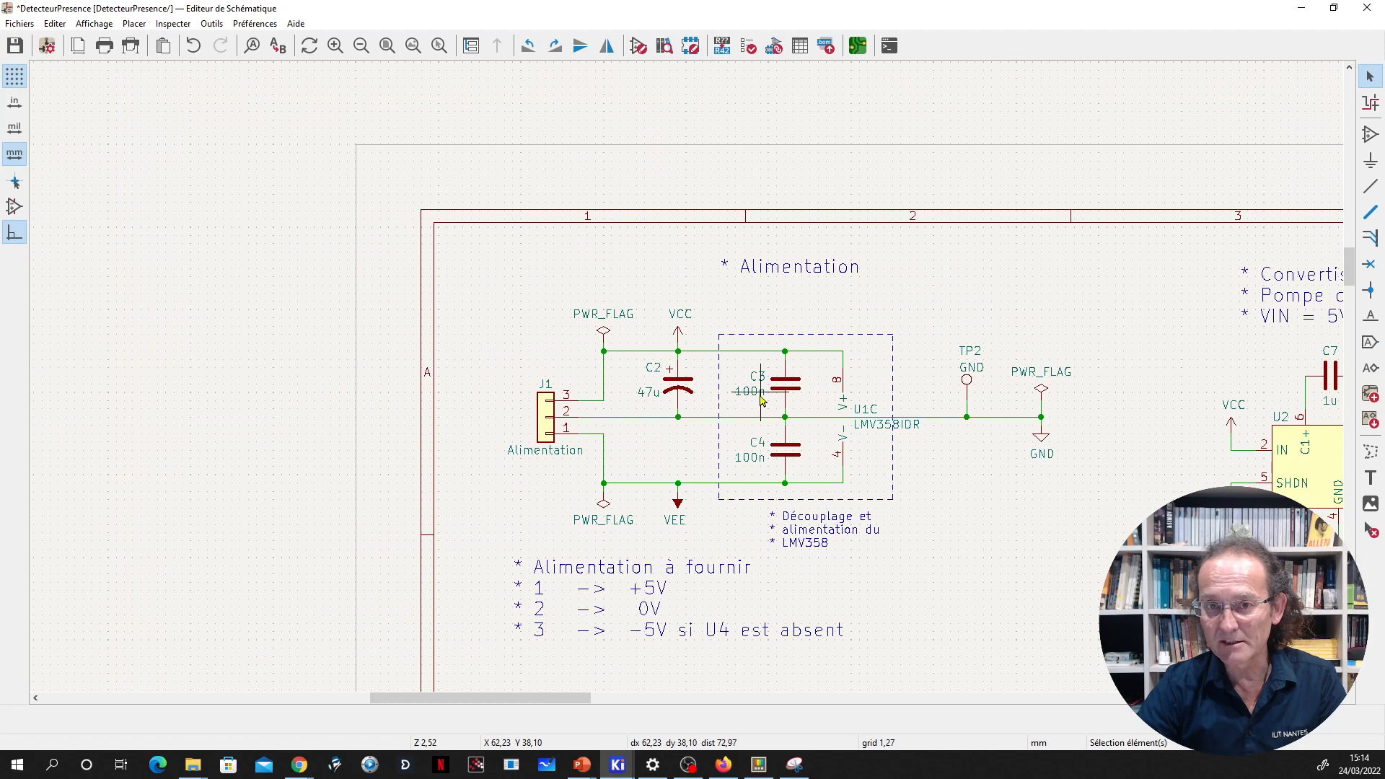
scroll(967, 381, "down", 2)
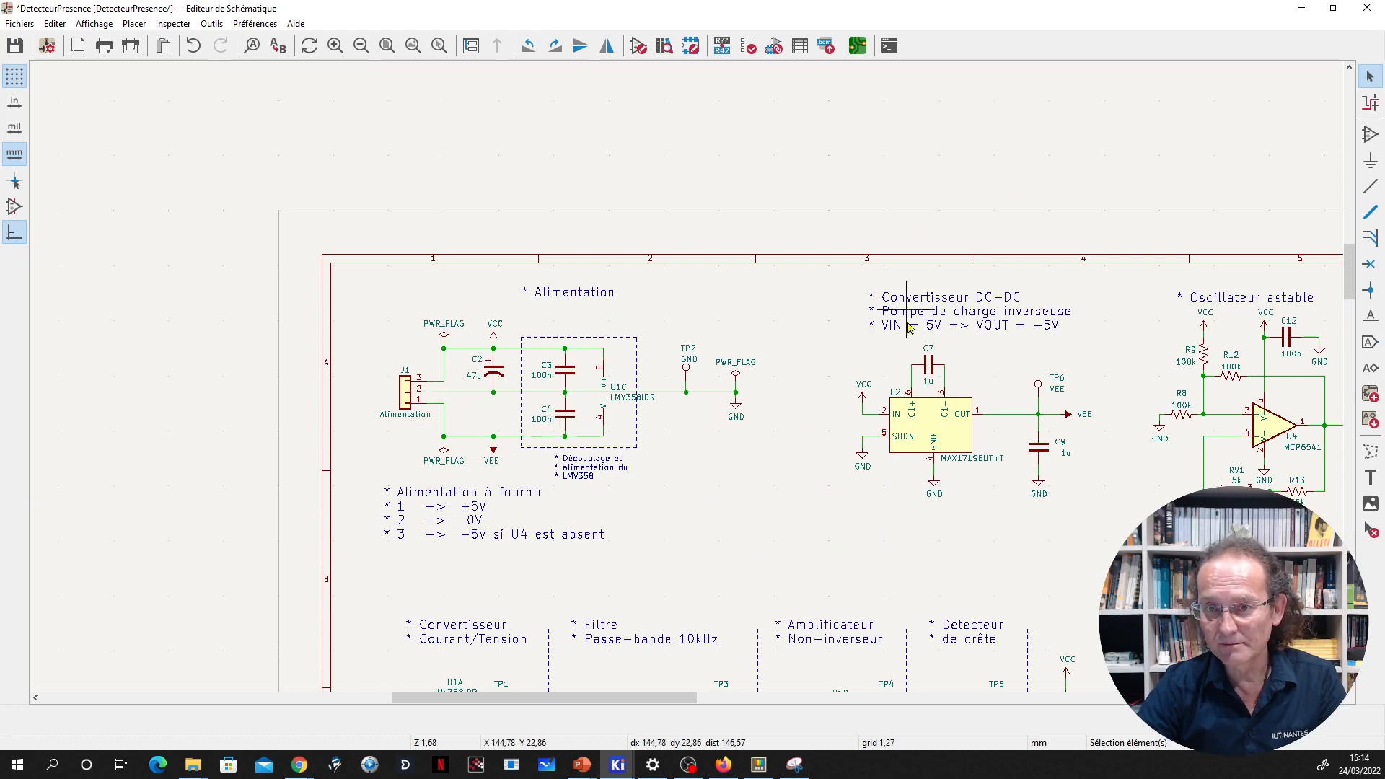
scroll(619, 578, "down", 2)
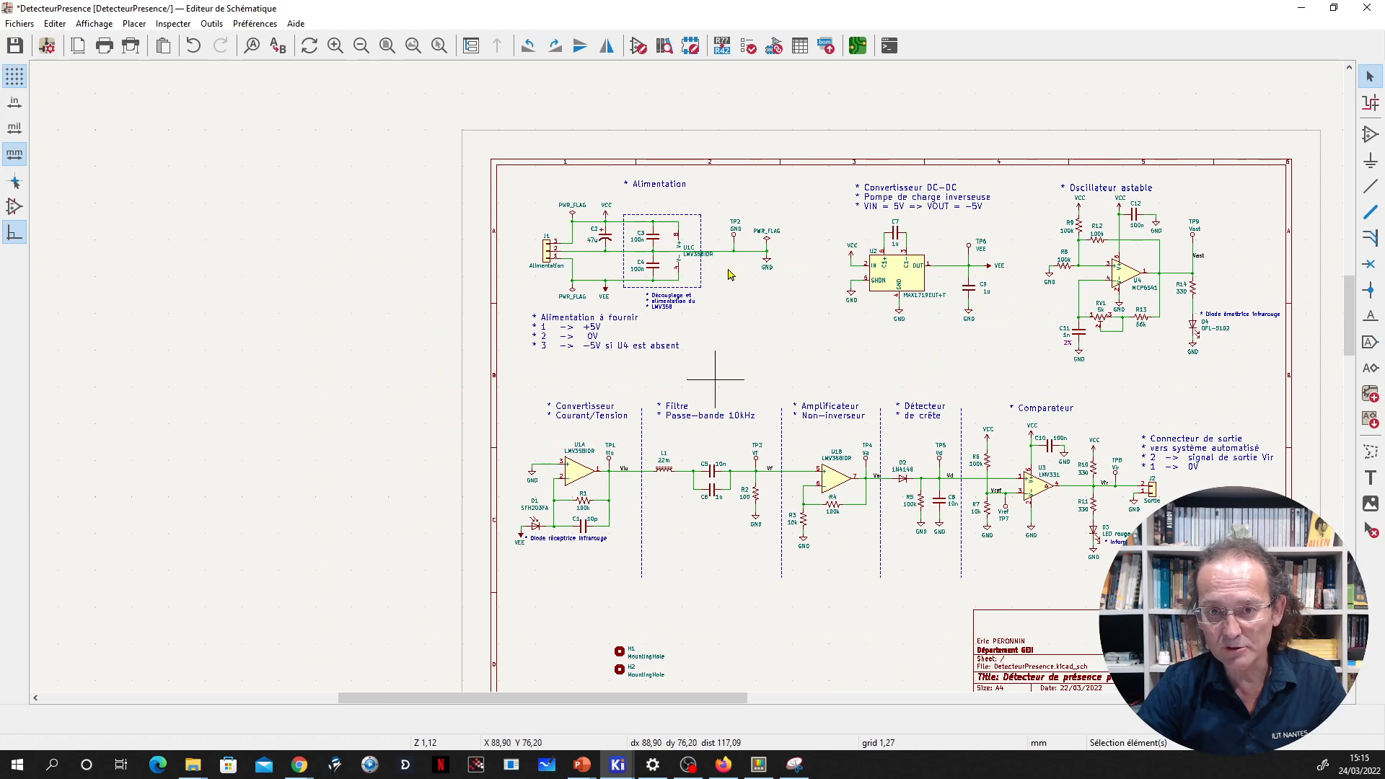
scroll(767, 268, "up", 3)
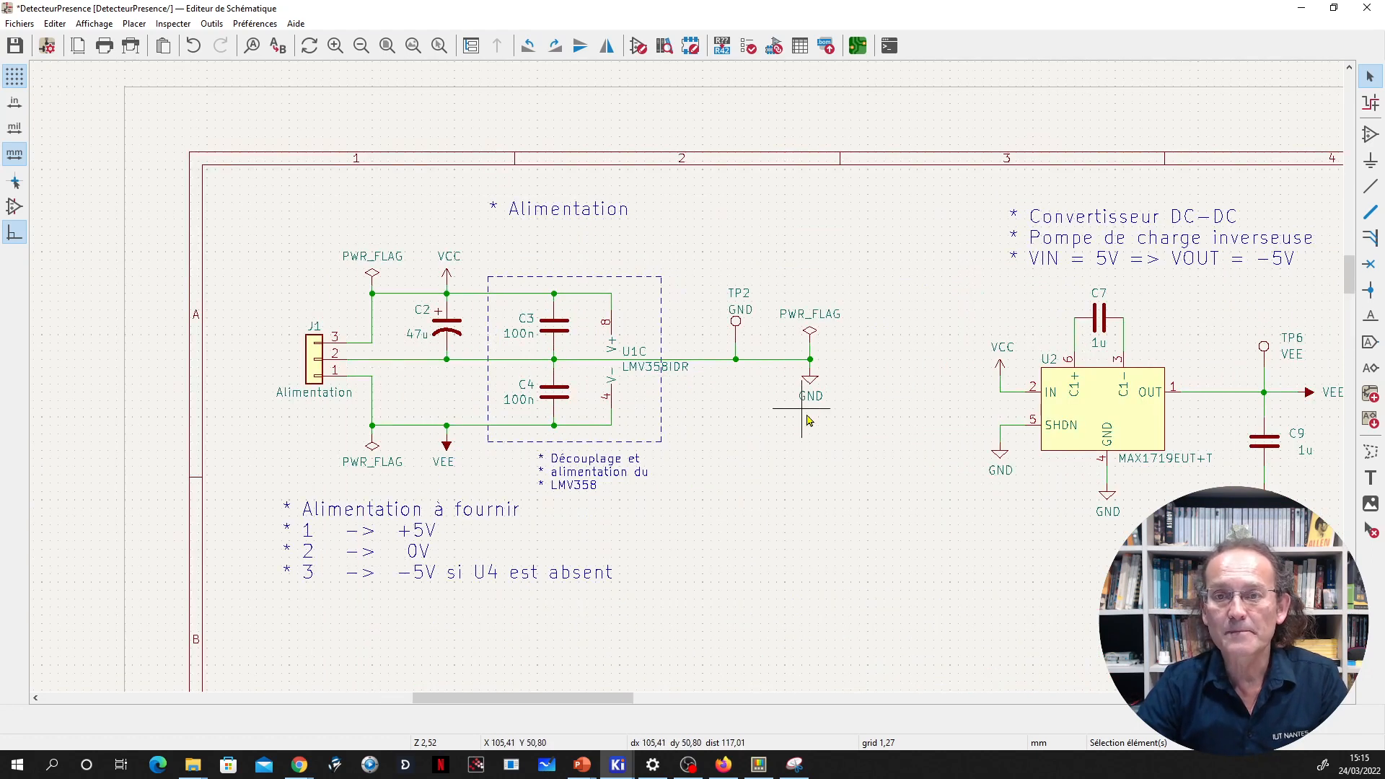
scroll(893, 413, "down", 2)
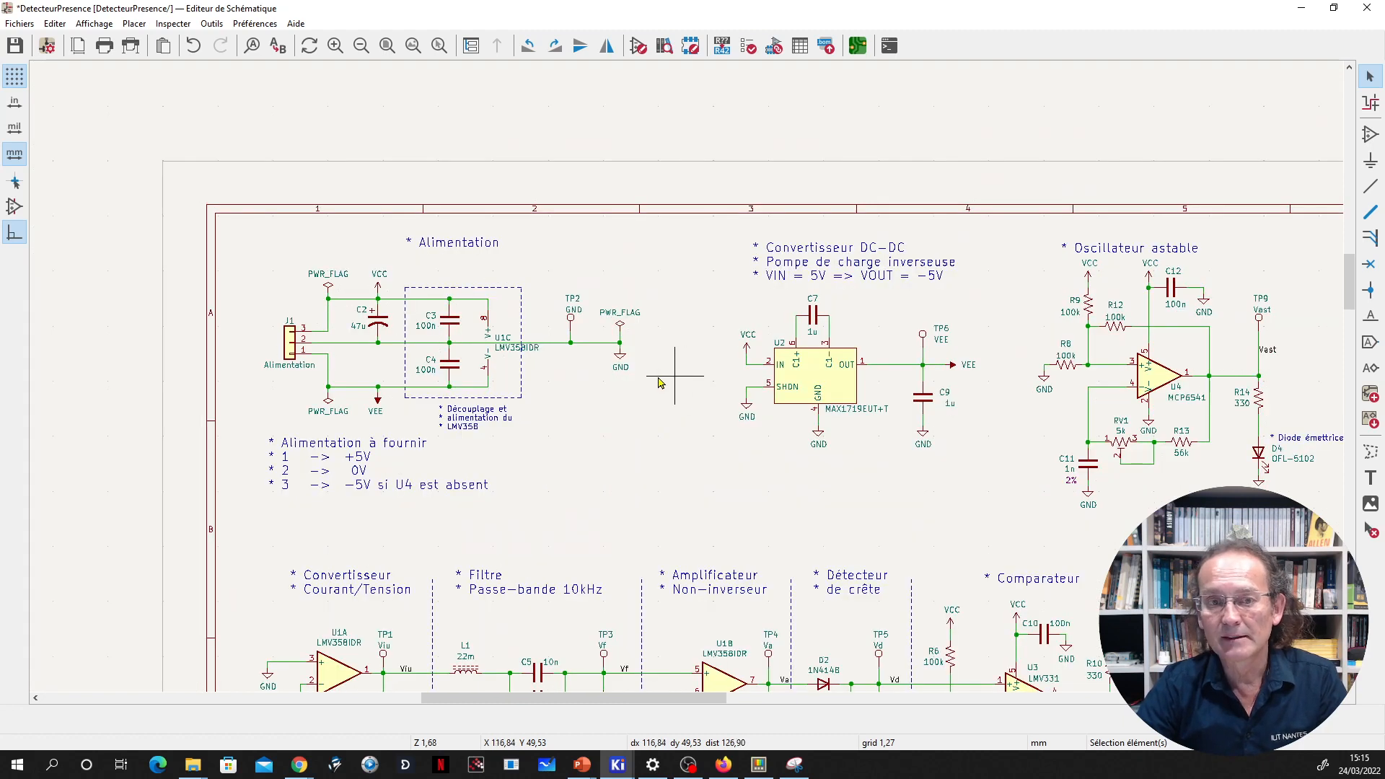
scroll(684, 394, "up", 2)
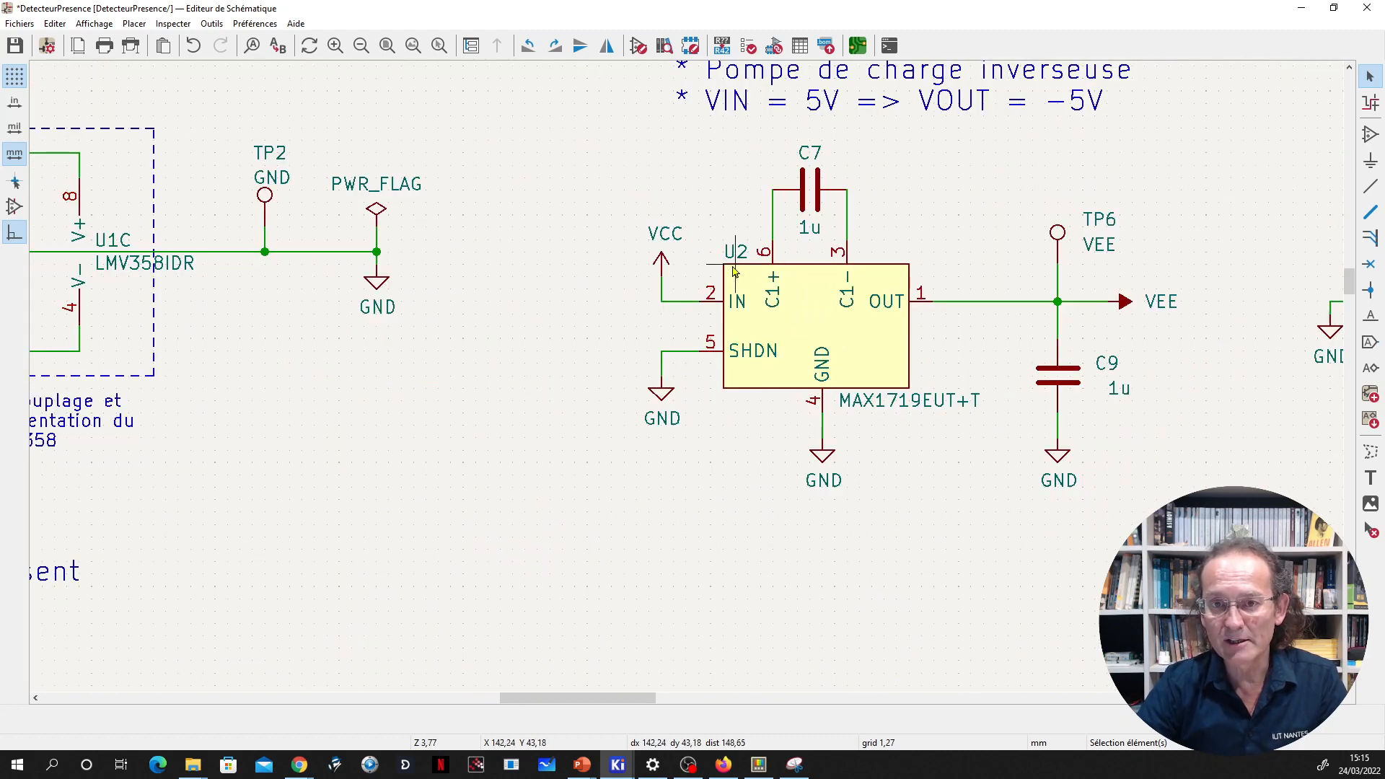
scroll(353, 413, "down", 2)
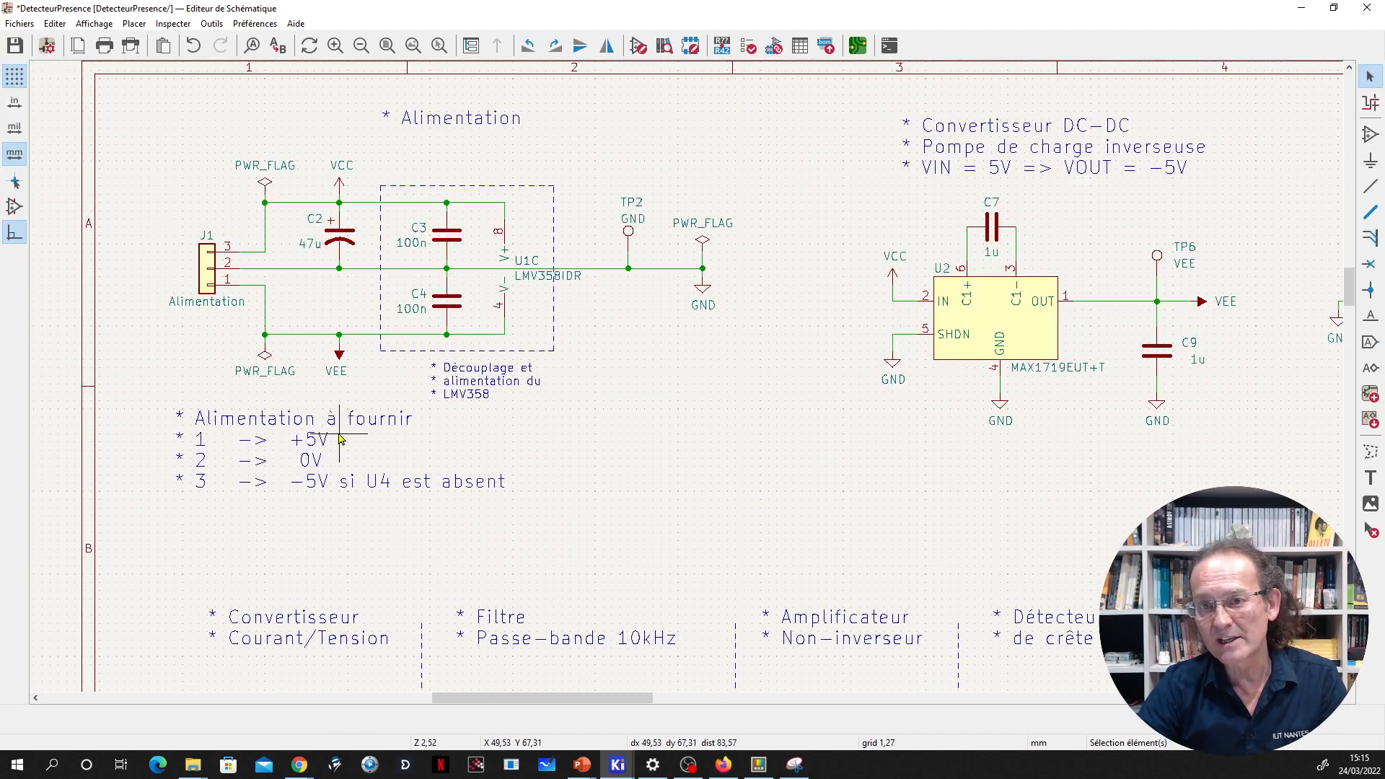
left_click(375, 485)
double_click(375, 486)
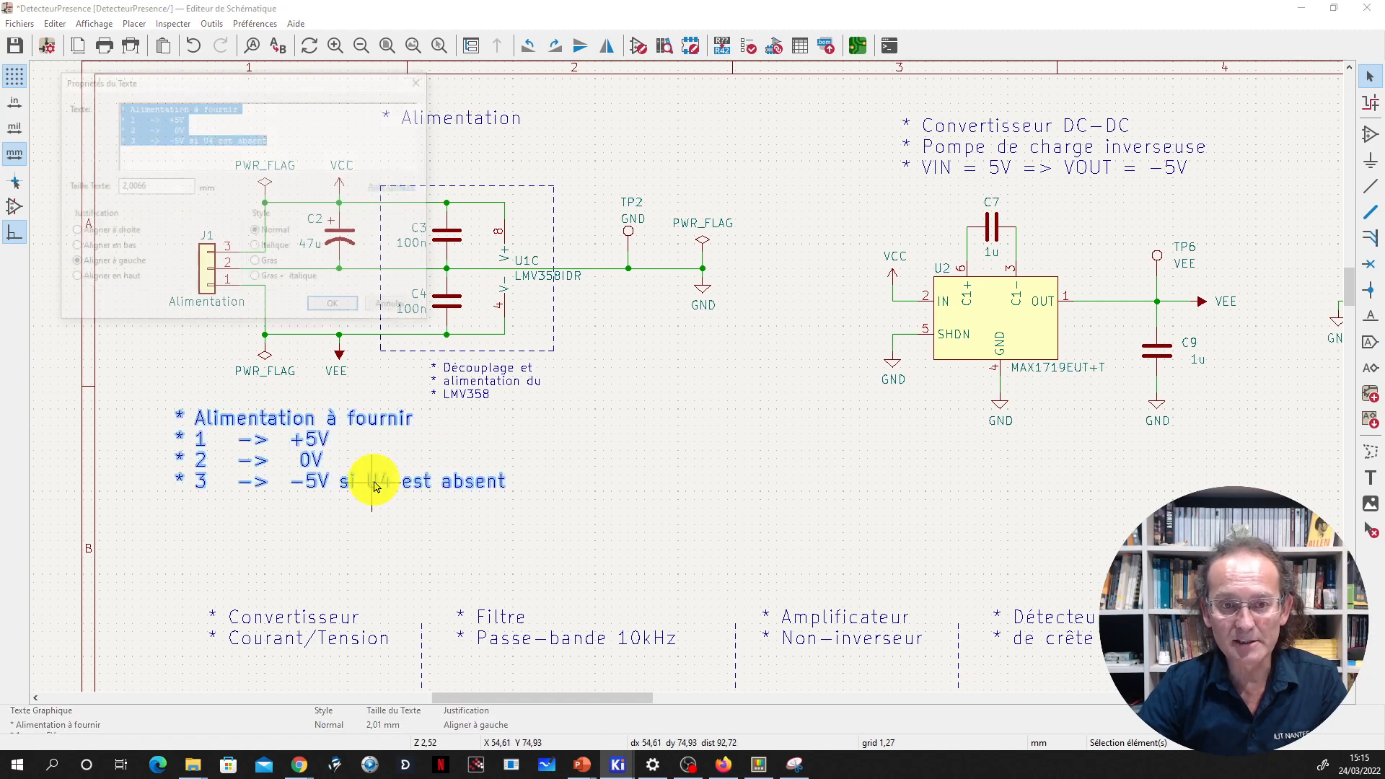
left_click(213, 139)
key("BackSpace")
type("2")
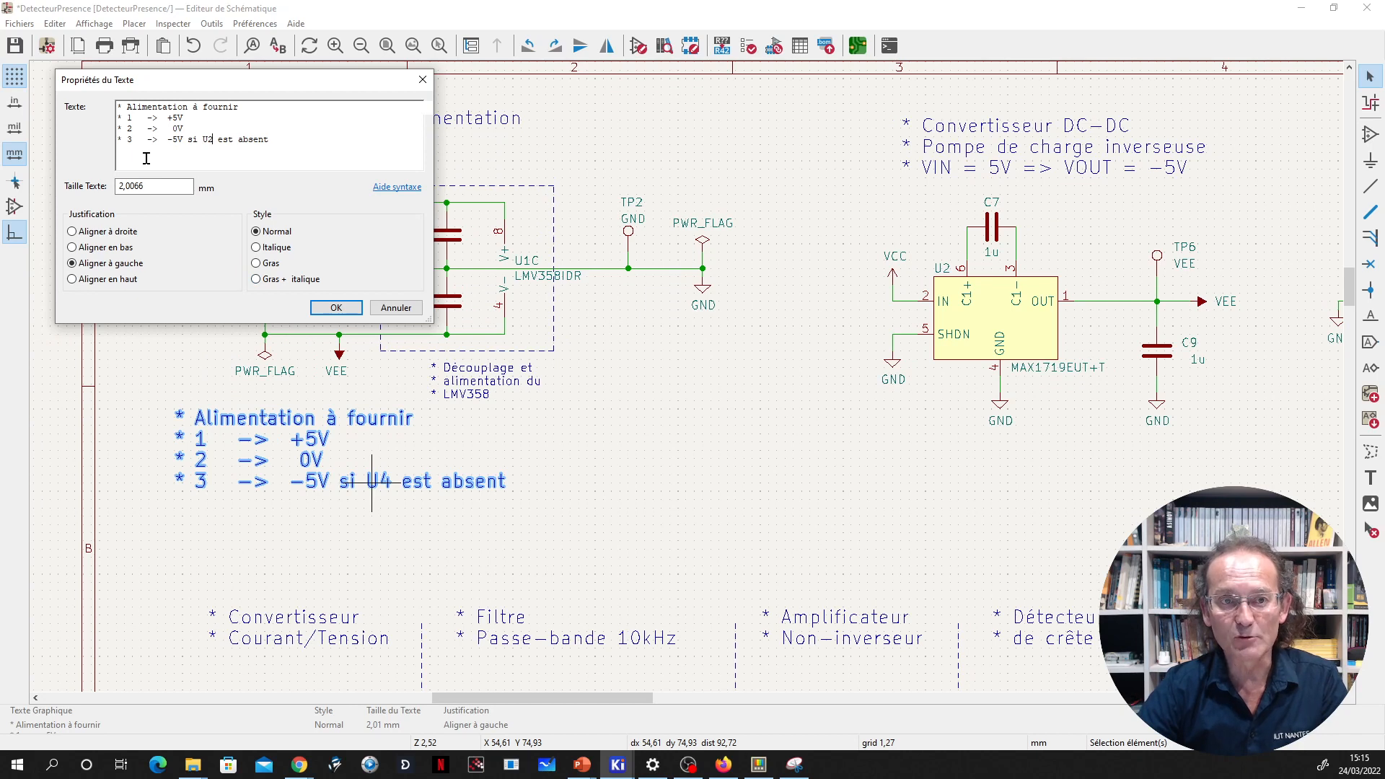
left_click(326, 306)
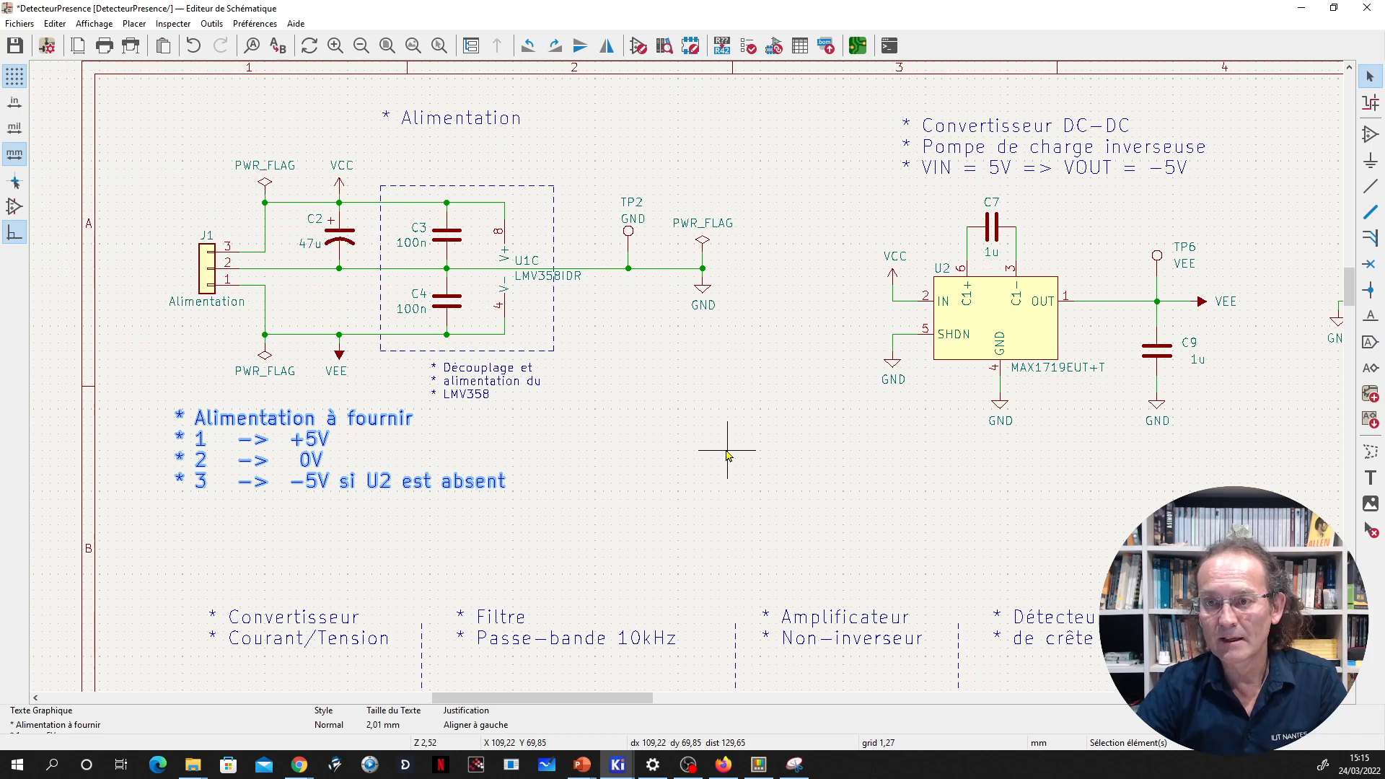
Align the 1u value of C9 under its reference and save the schematic
left_click(1209, 368)
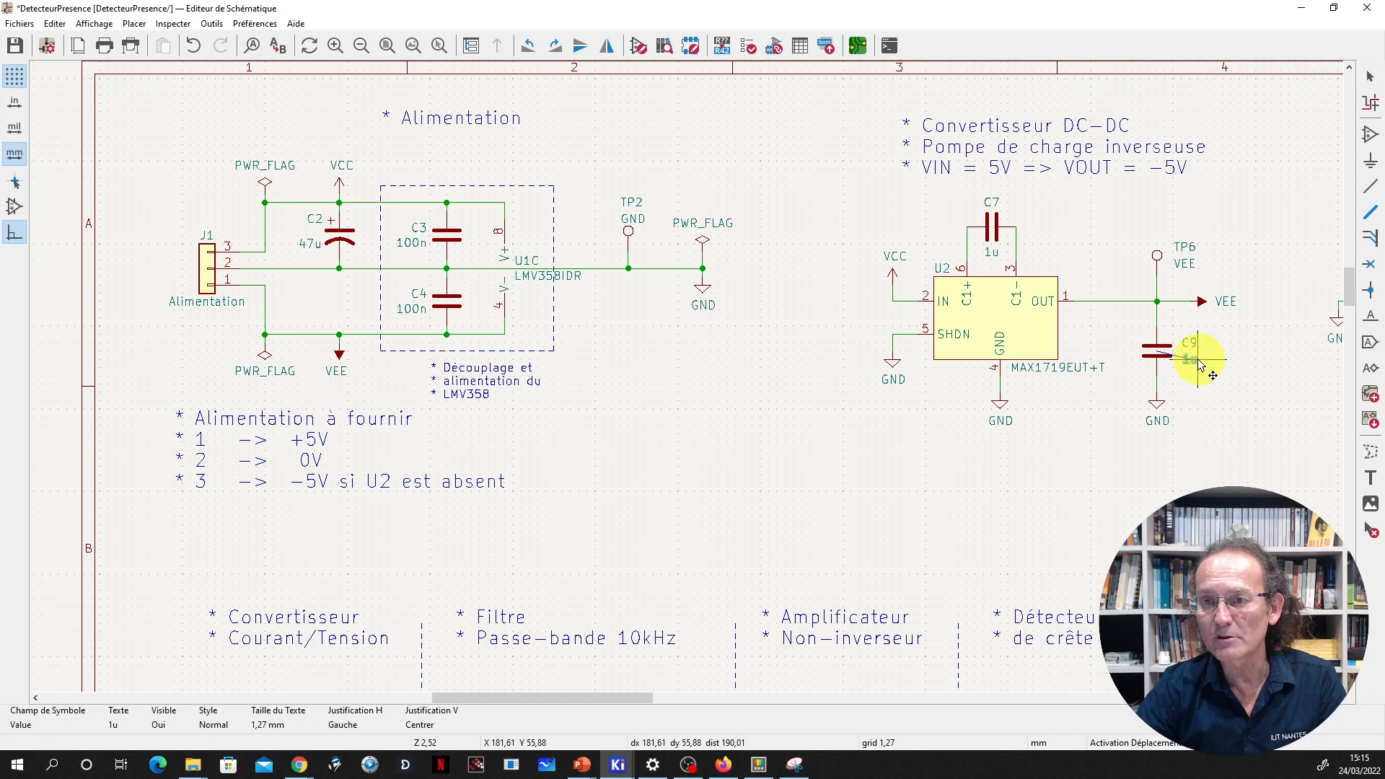
left_click(1199, 360)
left_click(727, 442)
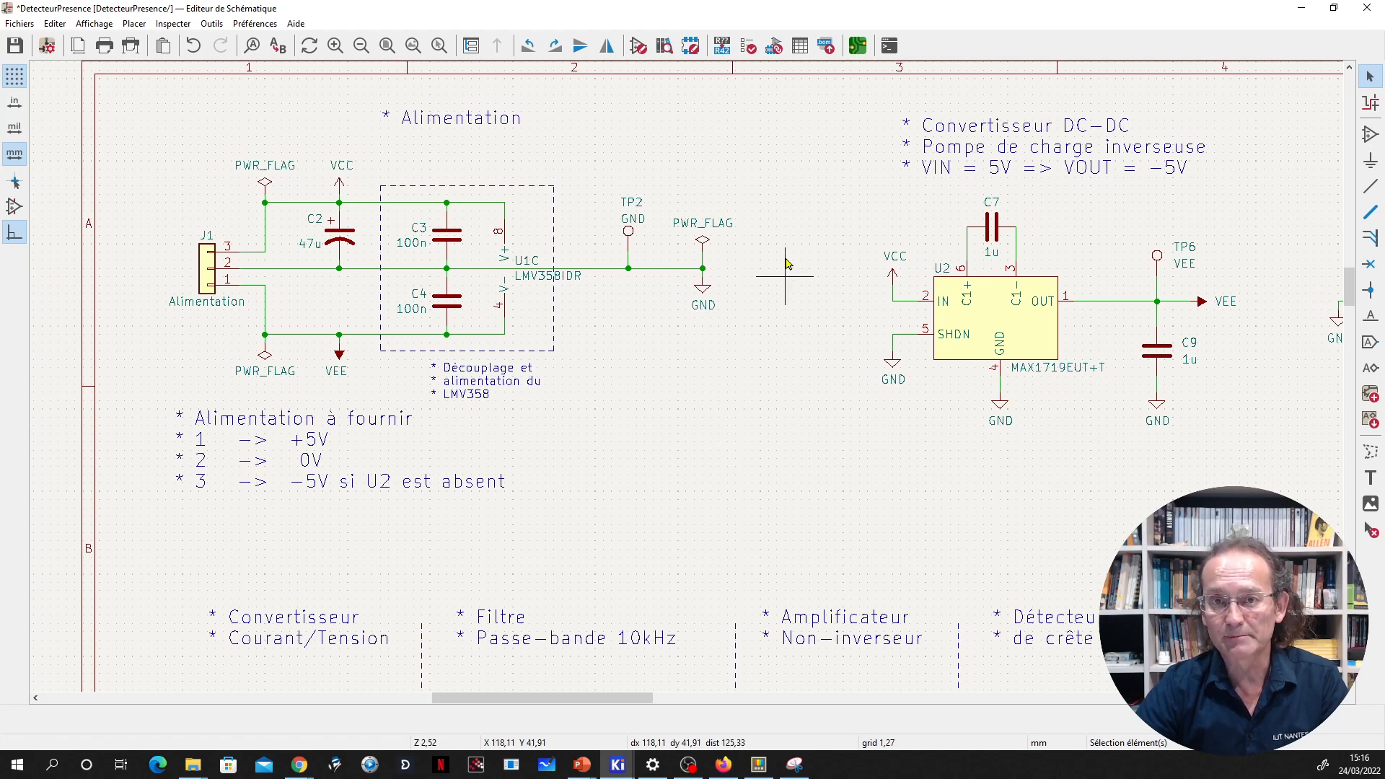
key("ctrl+s")
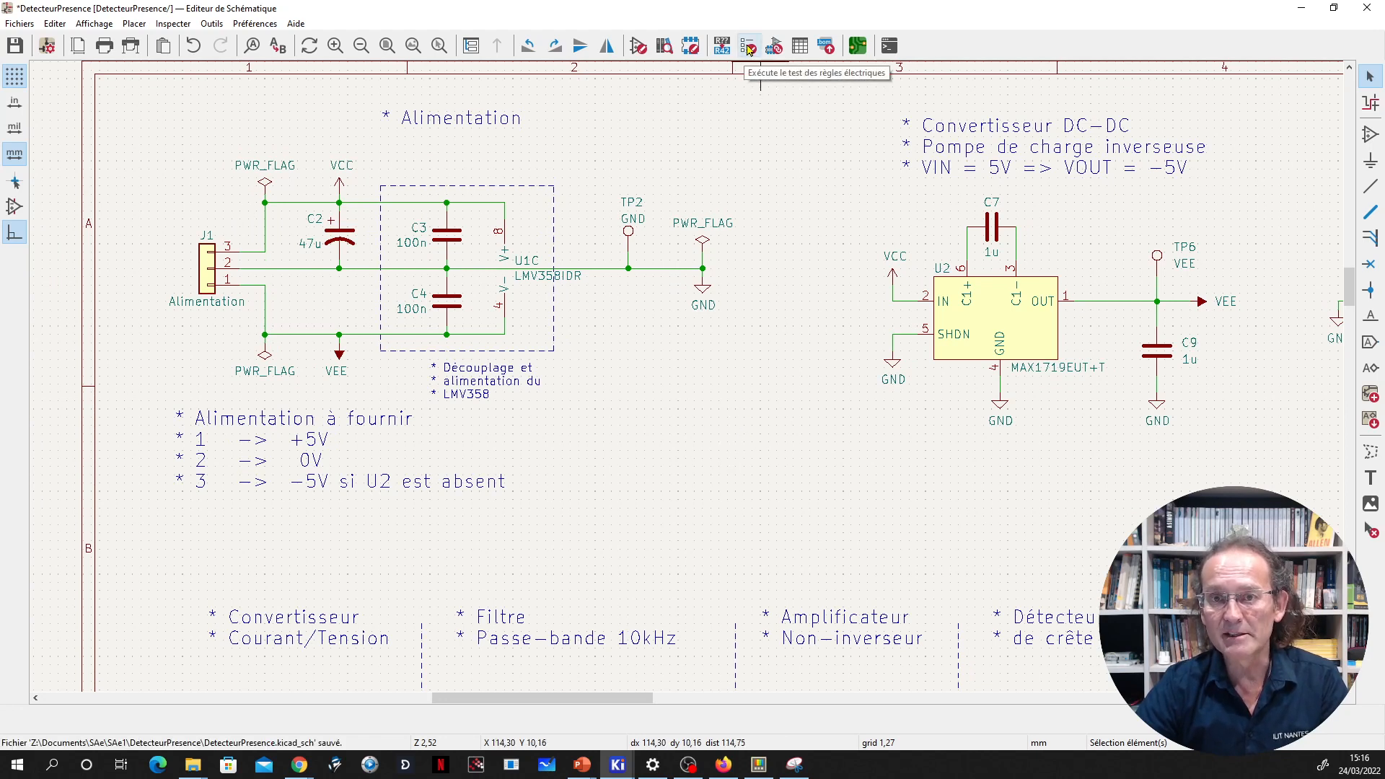
Run the electrical rules check and move its results window clear of the supply and DC-DC converter circuits
left_click(749, 49)
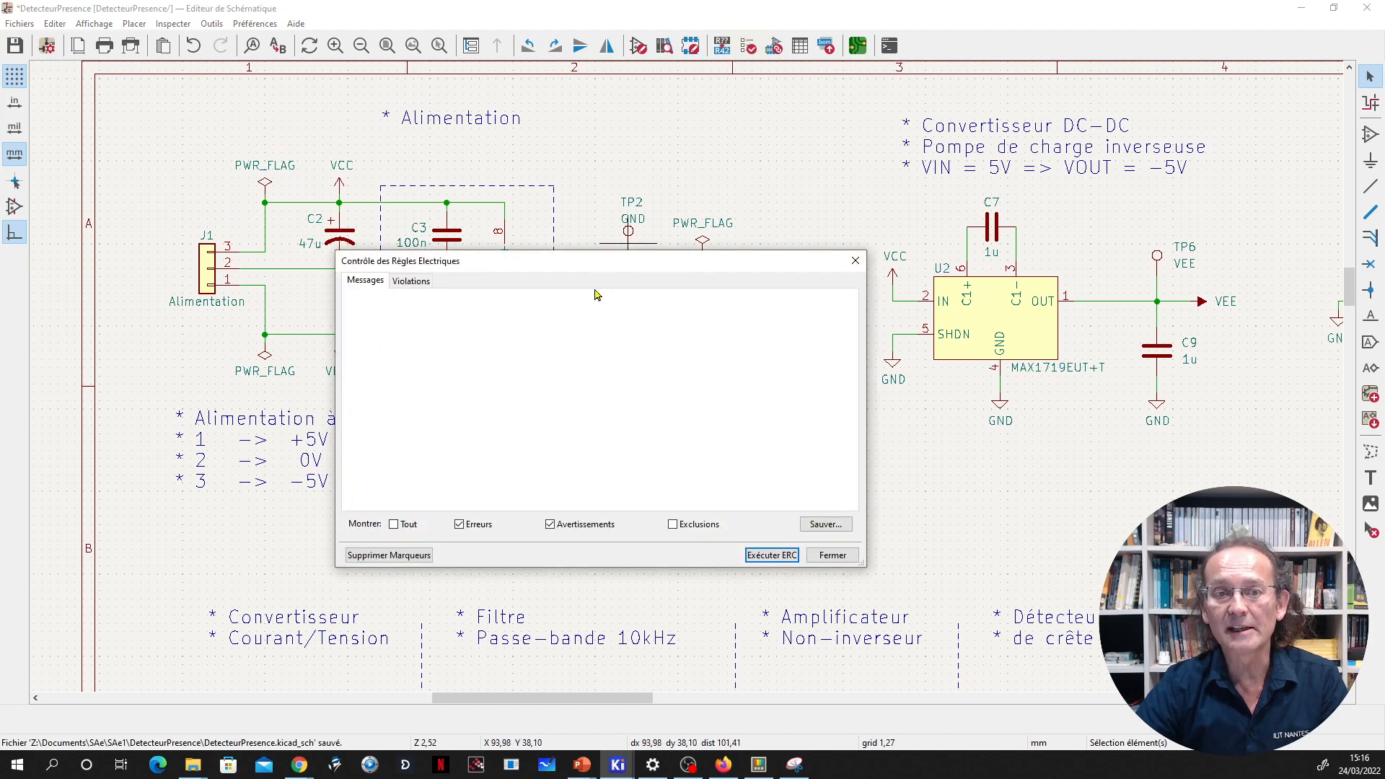
left_click(767, 557)
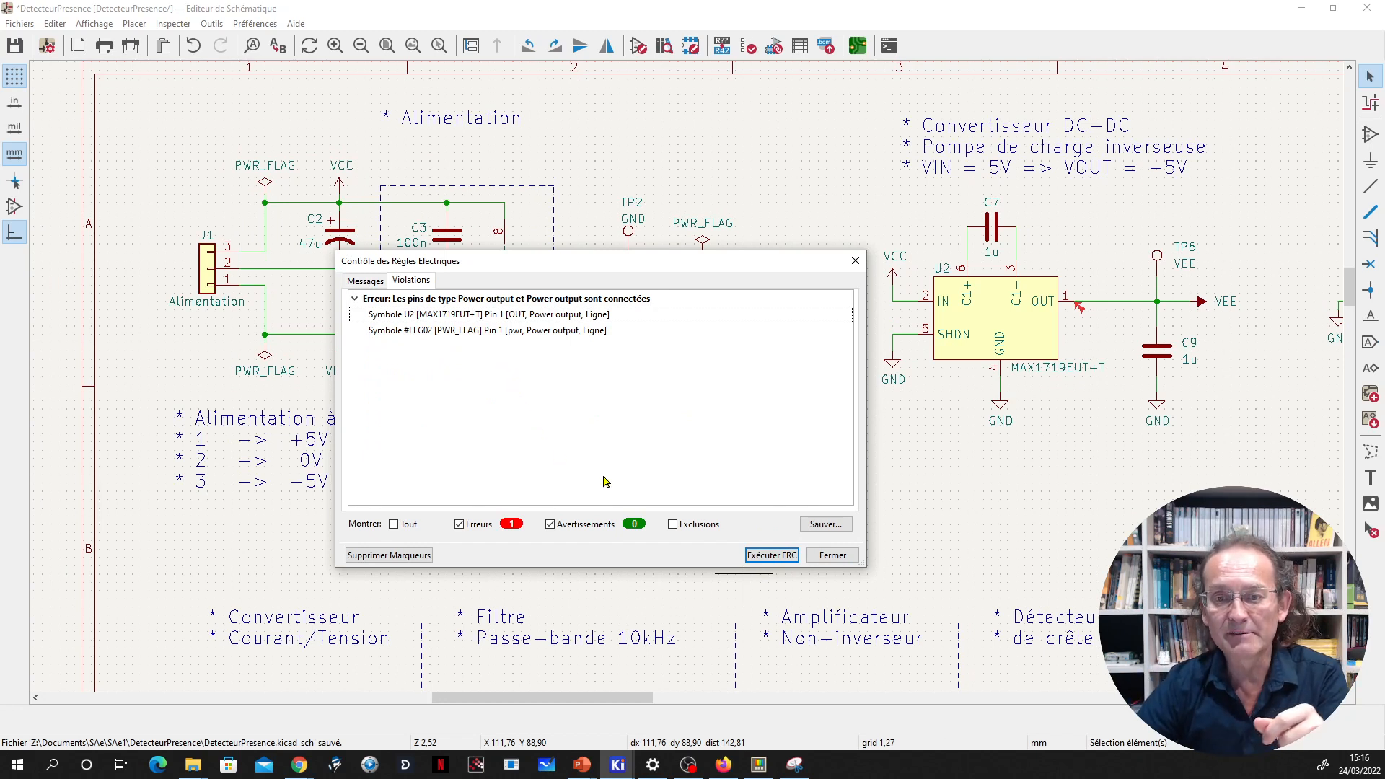
left_click_drag(604, 271, 655, 433)
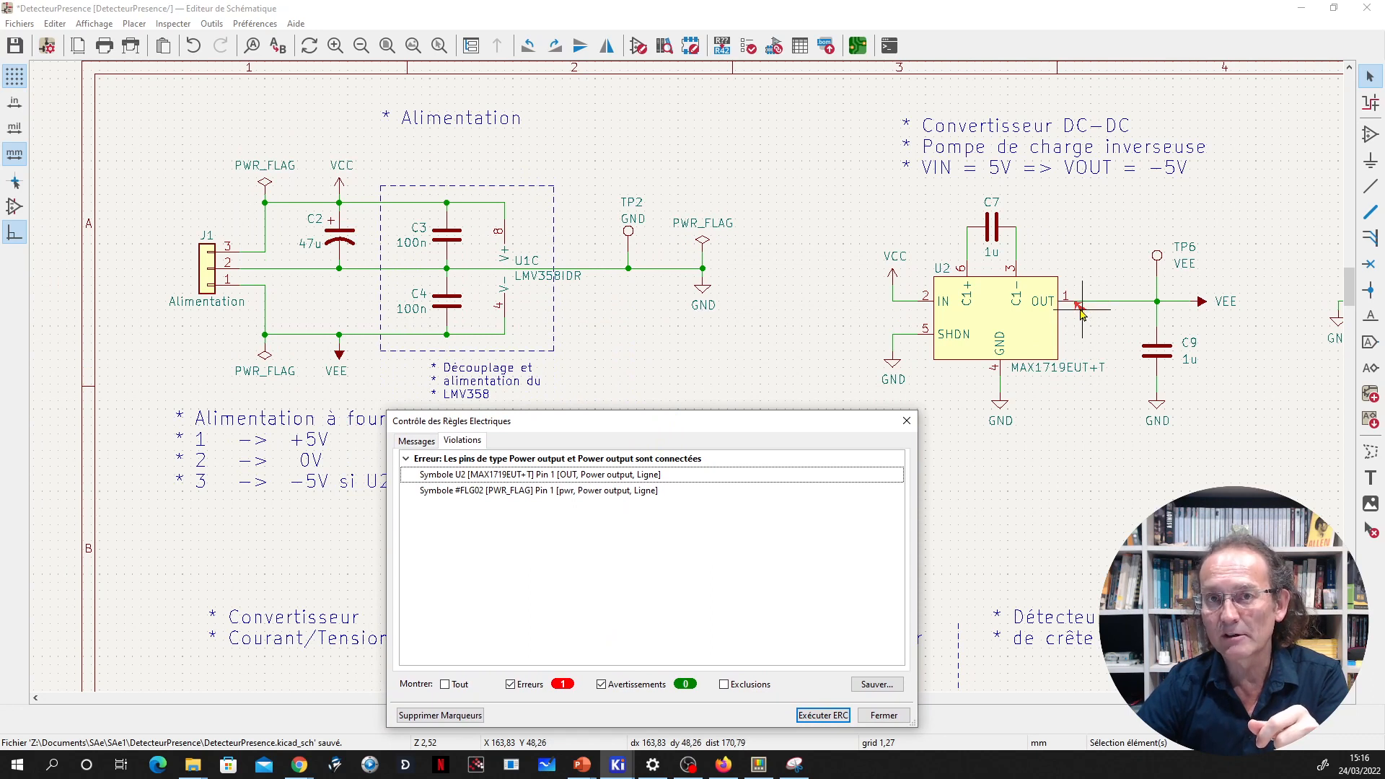
Locate the two pins of the Power output conflict, U2 pin 1 and the PWR_FLAG on VEE, and close the check results
left_click(655, 479)
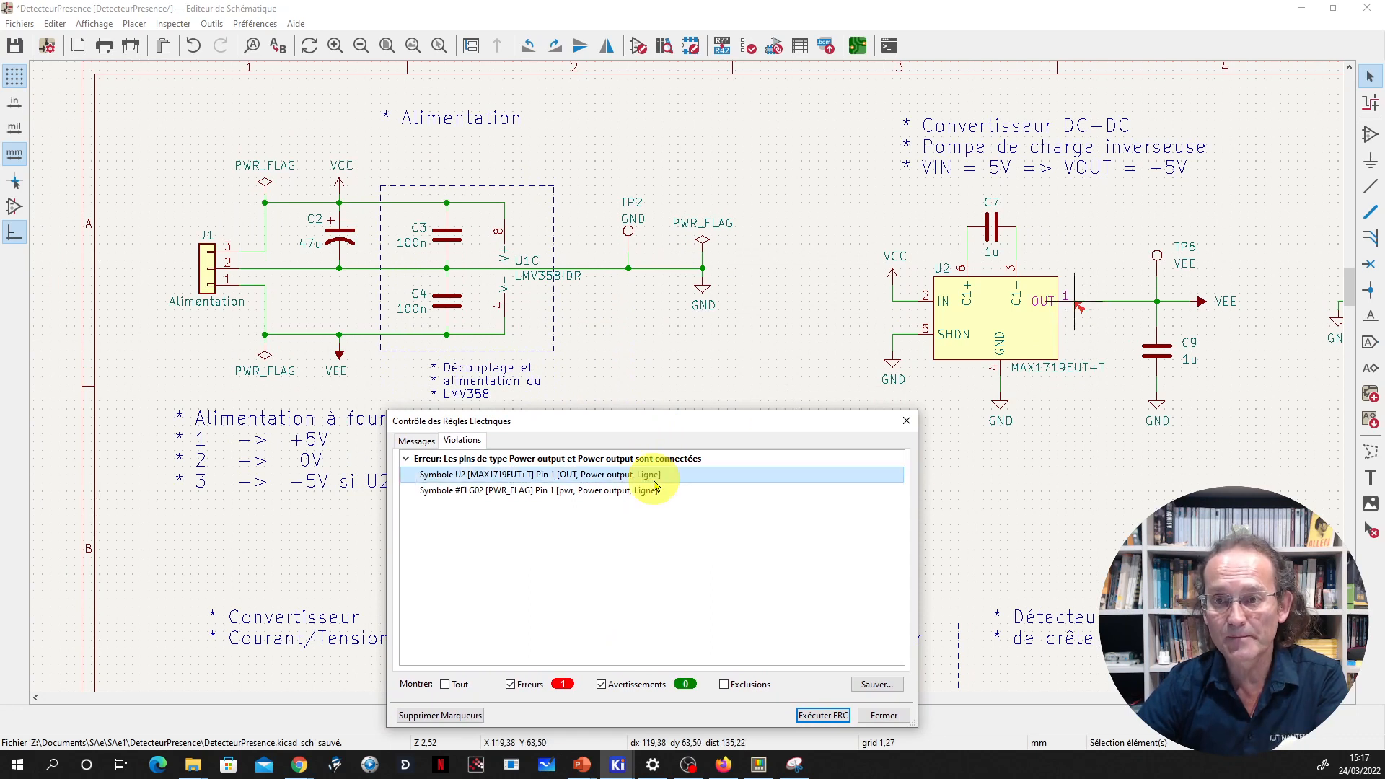
left_click(610, 498)
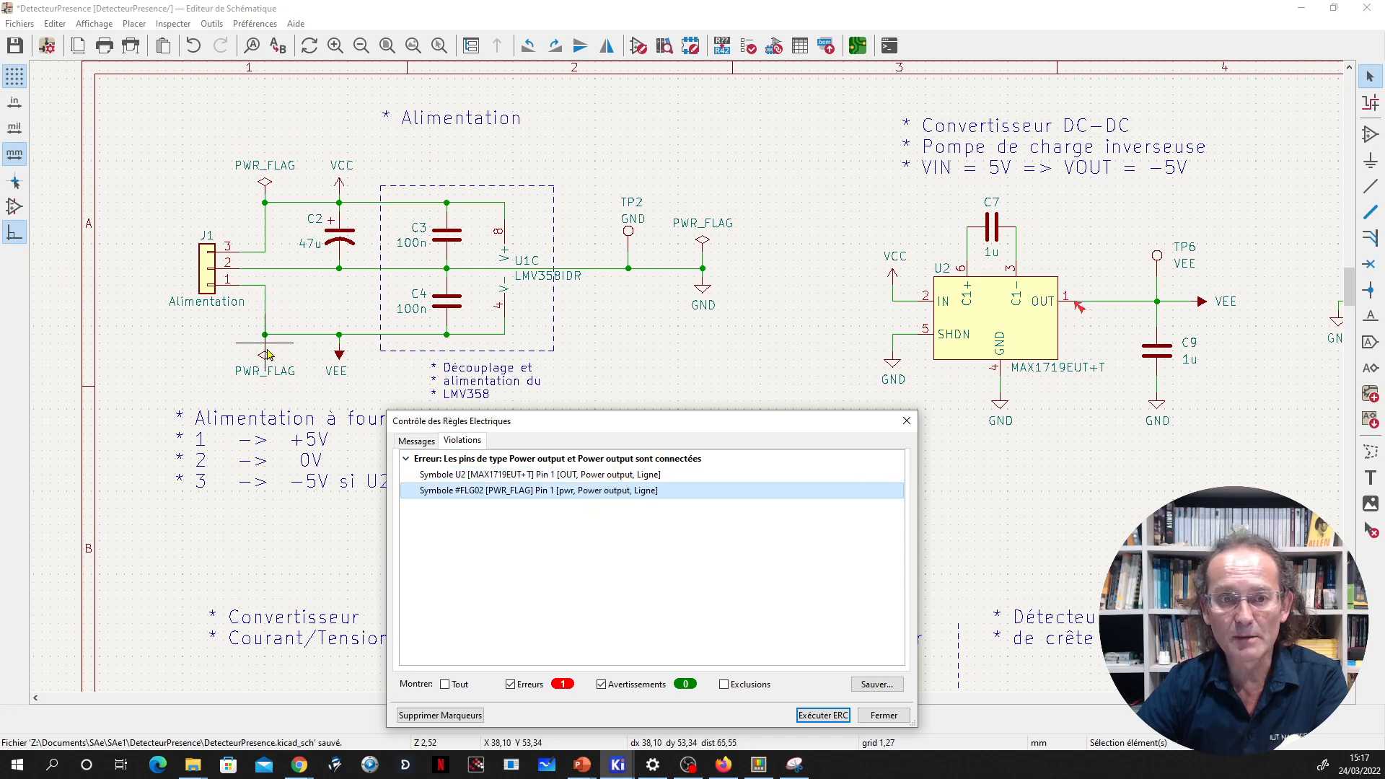
left_click(529, 496)
double_click(529, 496)
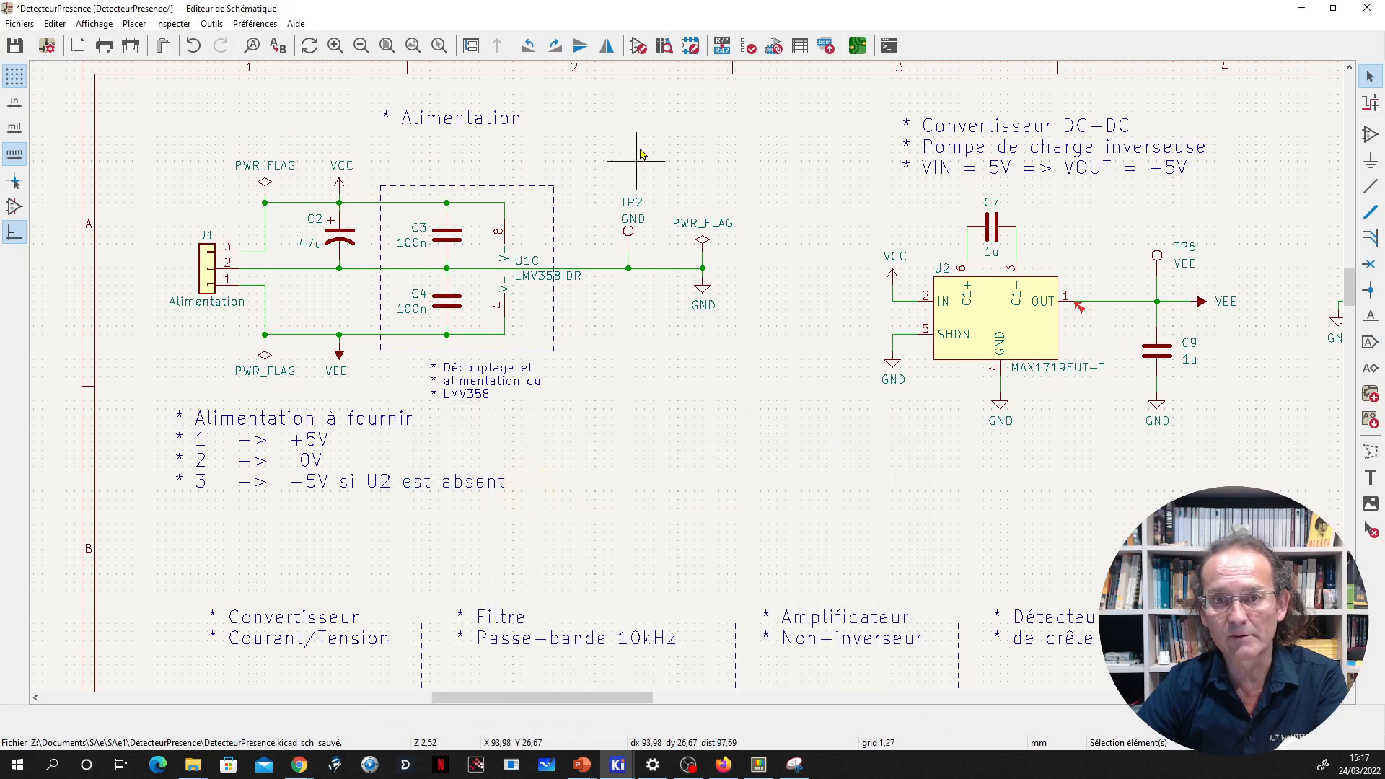
left_click(748, 45)
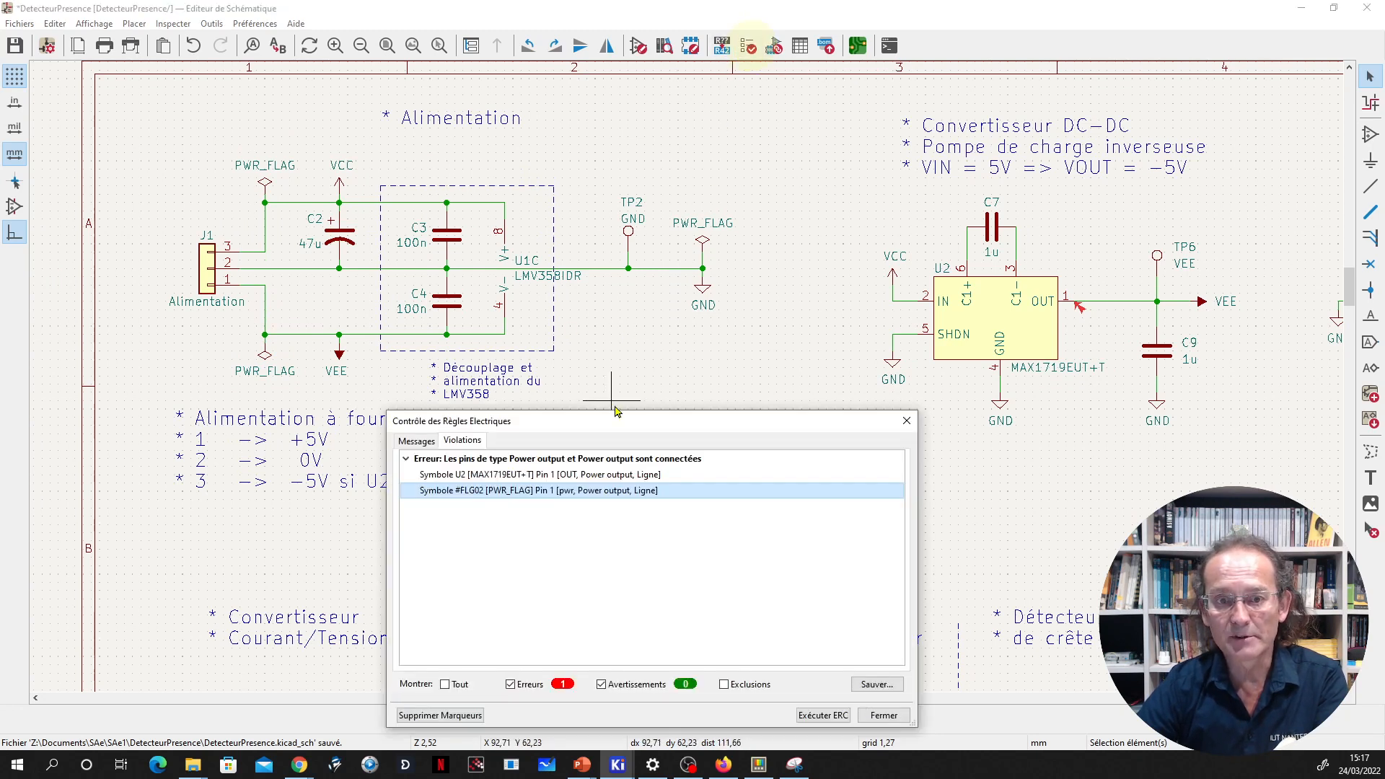
left_click(586, 475)
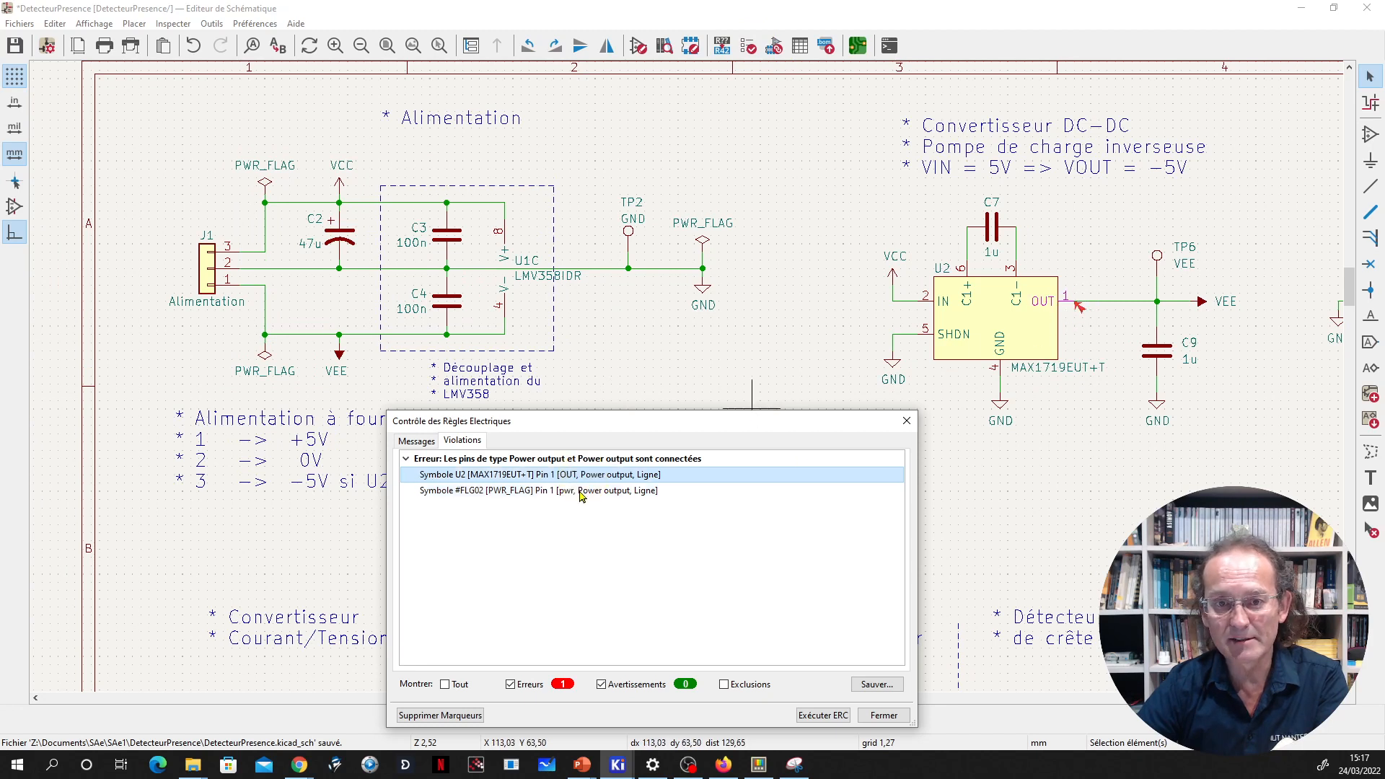
left_click(580, 492)
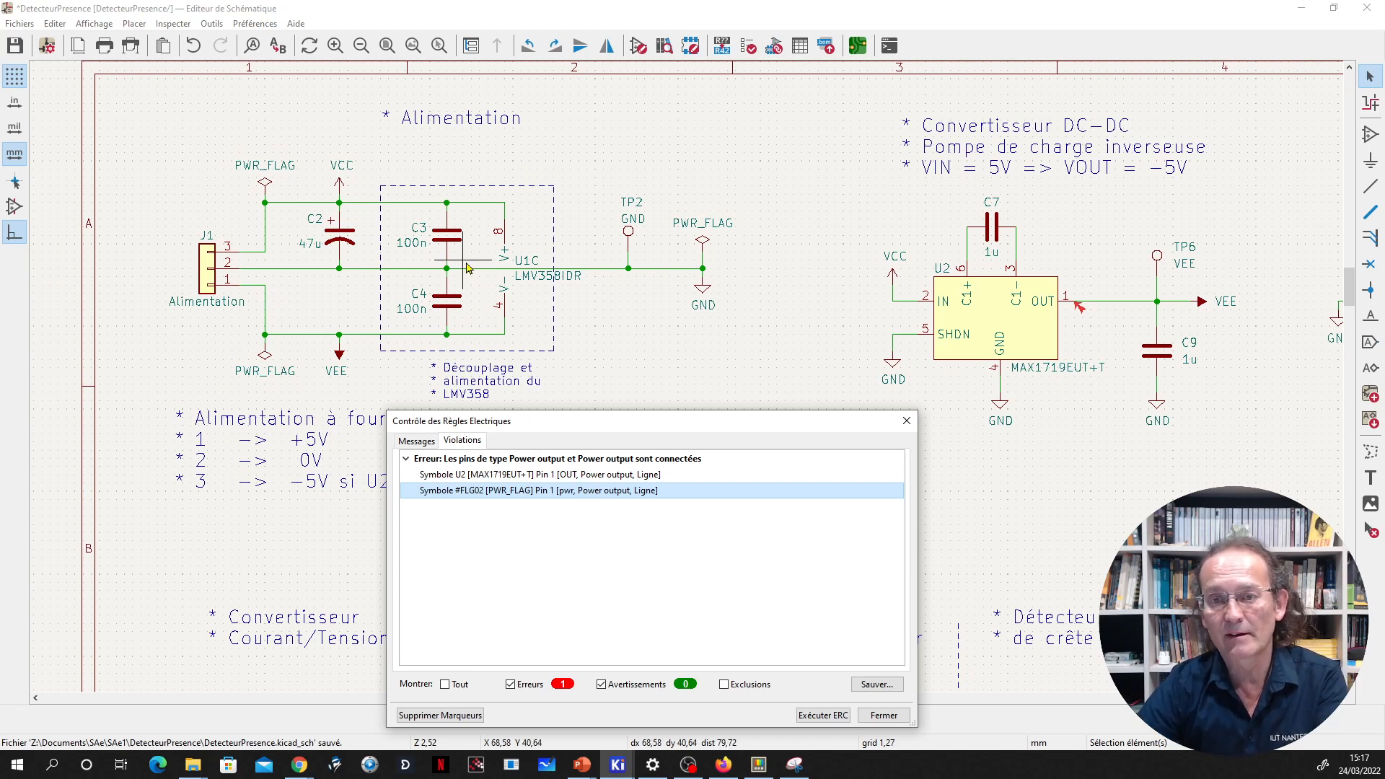
left_click(877, 715)
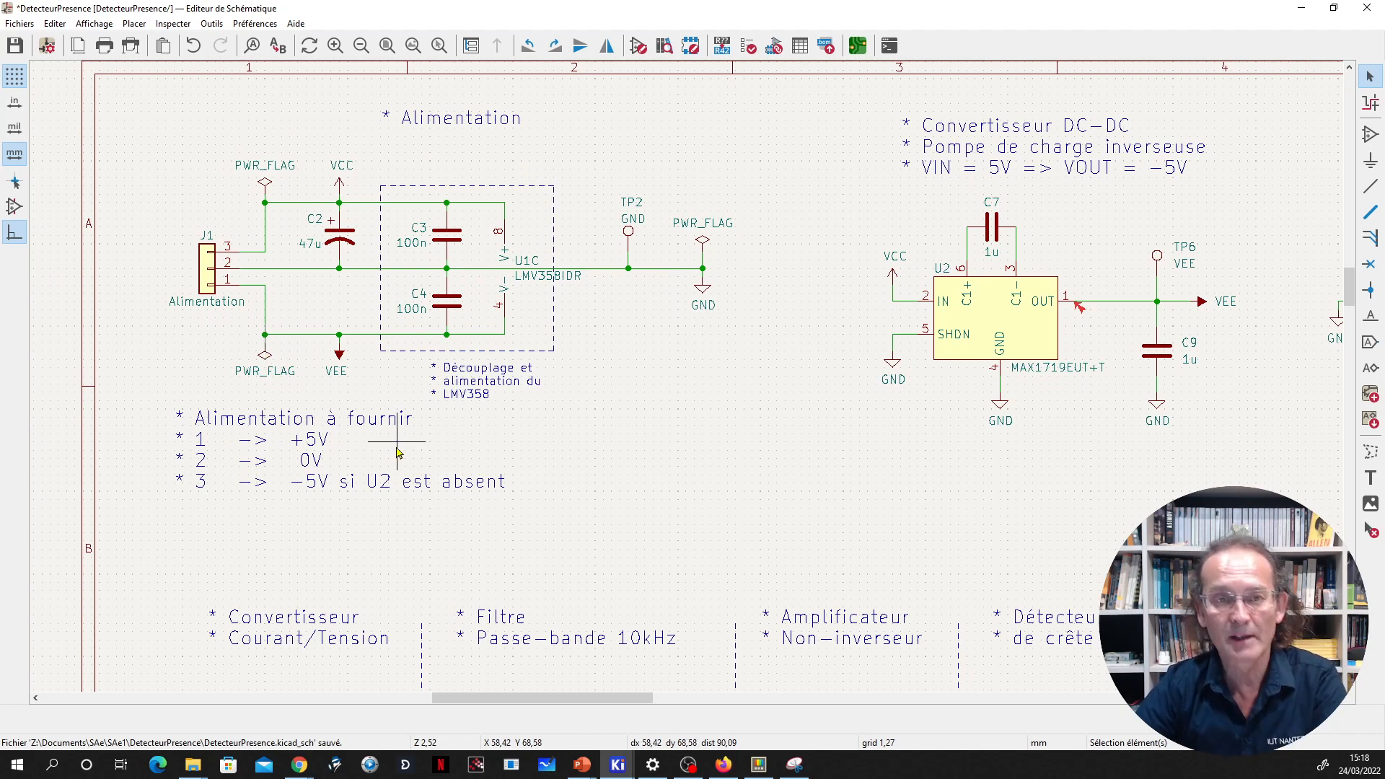
Examine the LMV358IDR power unit U1C and its V+ supply pin 8 in the decoupling block
scroll(438, 457, "down", 2)
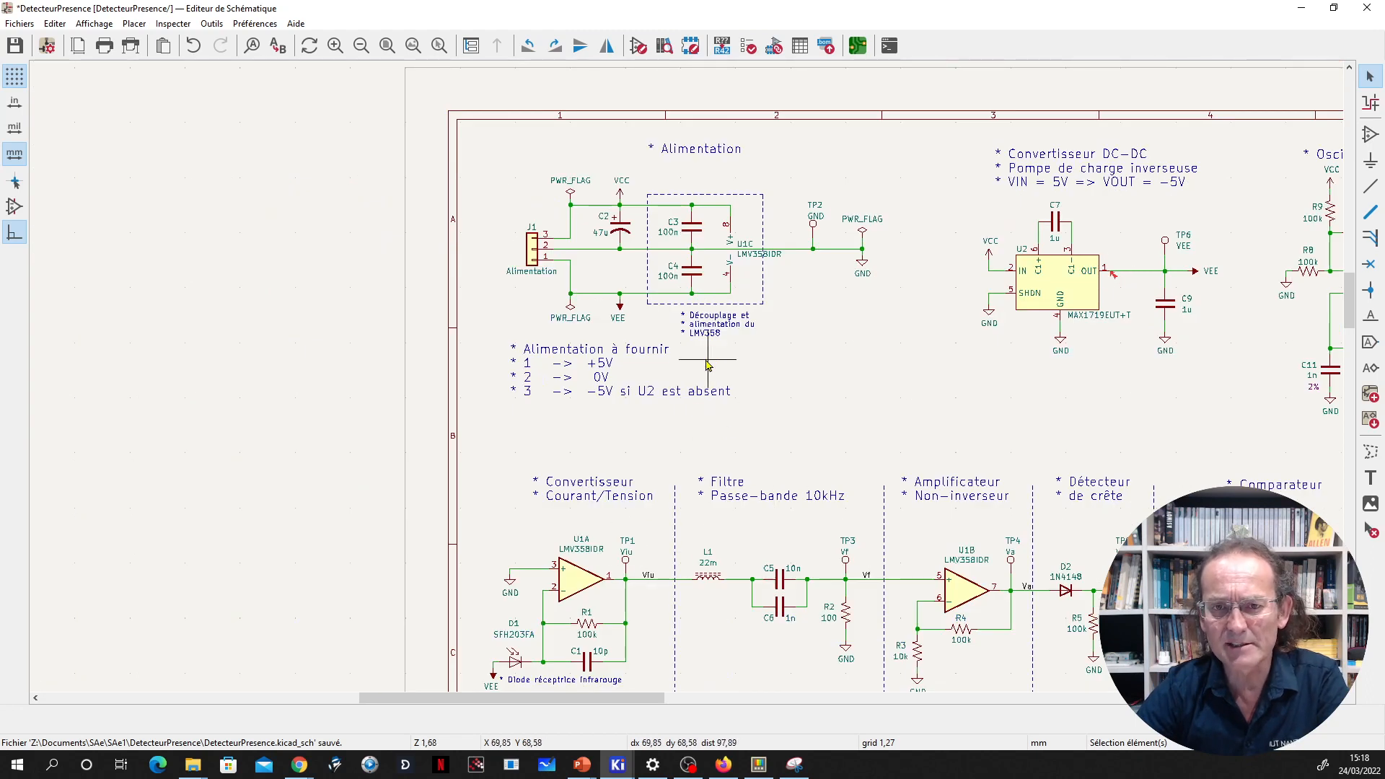
scroll(701, 243, "up", 5)
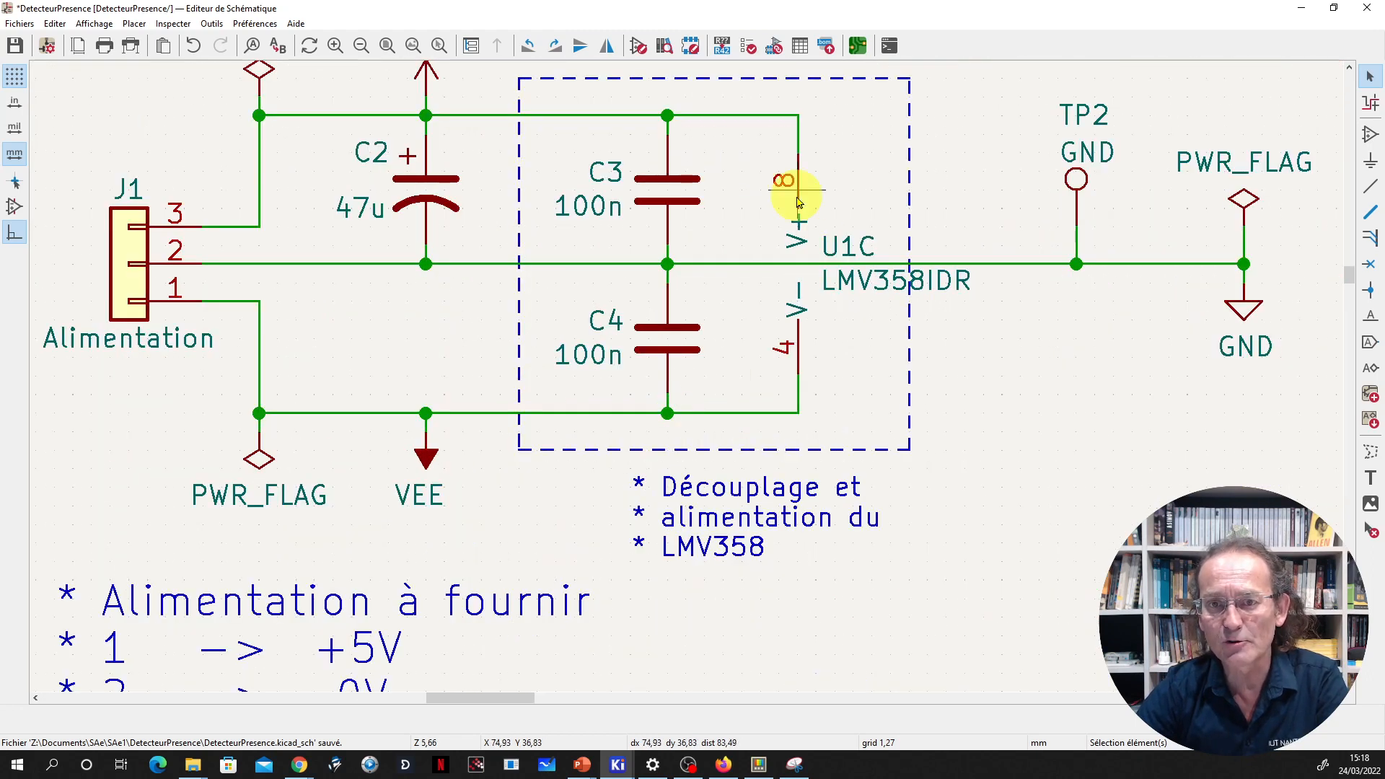
left_click(801, 257)
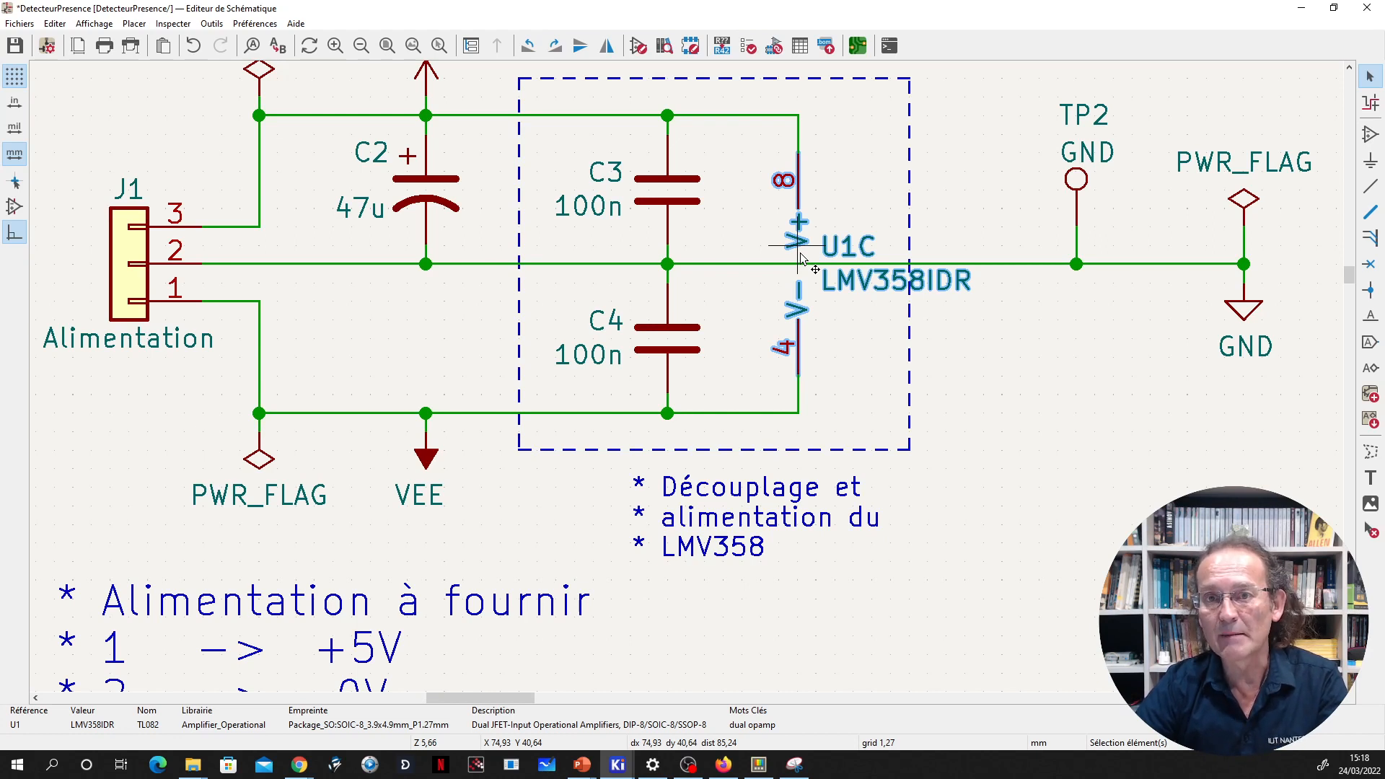
left_click(801, 191)
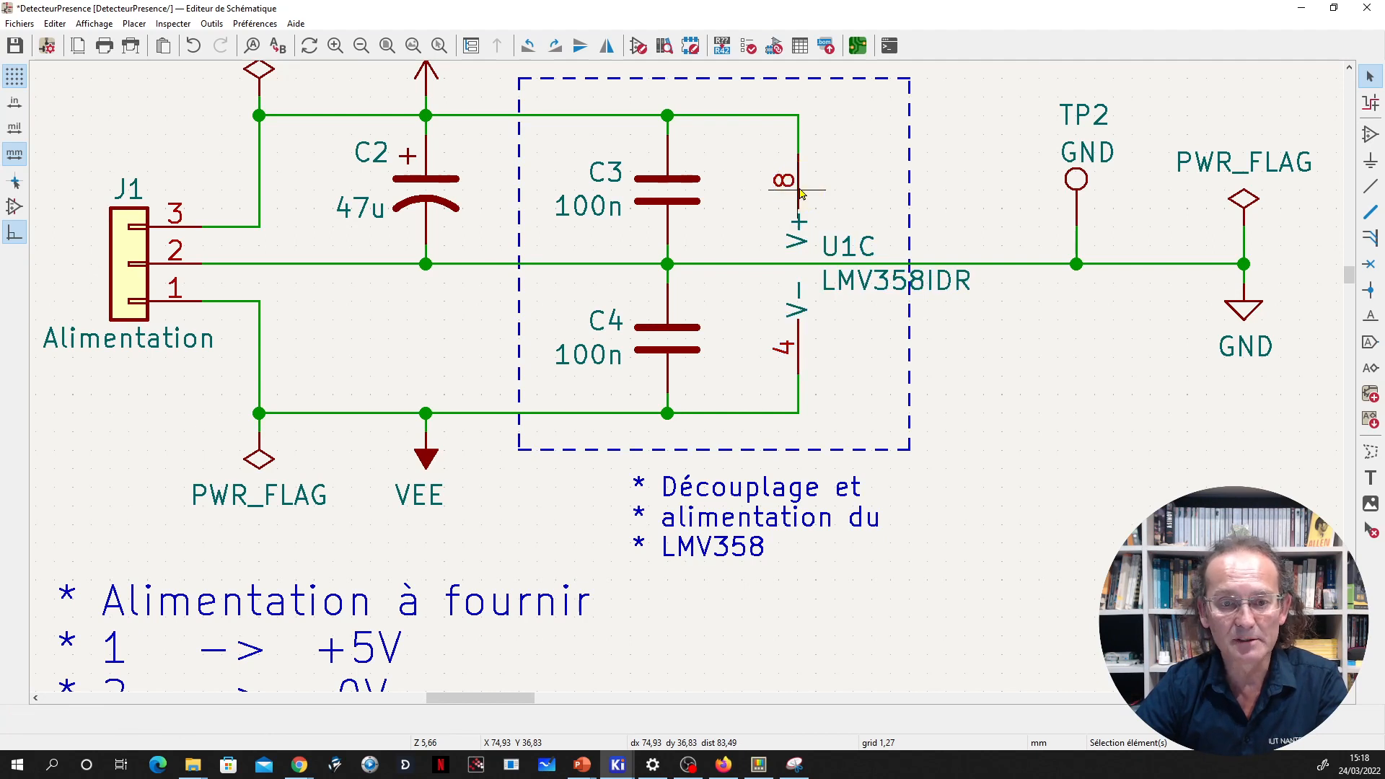
left_click(801, 194)
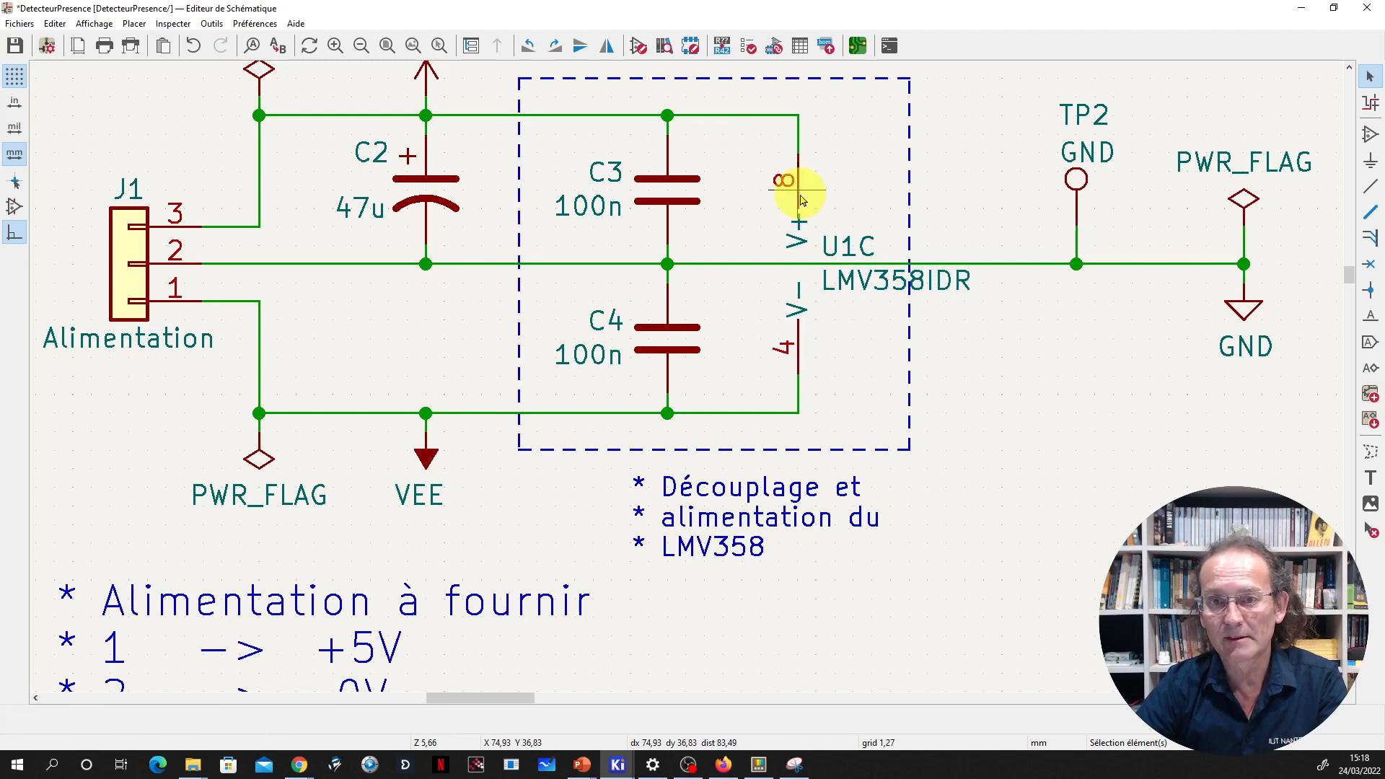
left_click(802, 200)
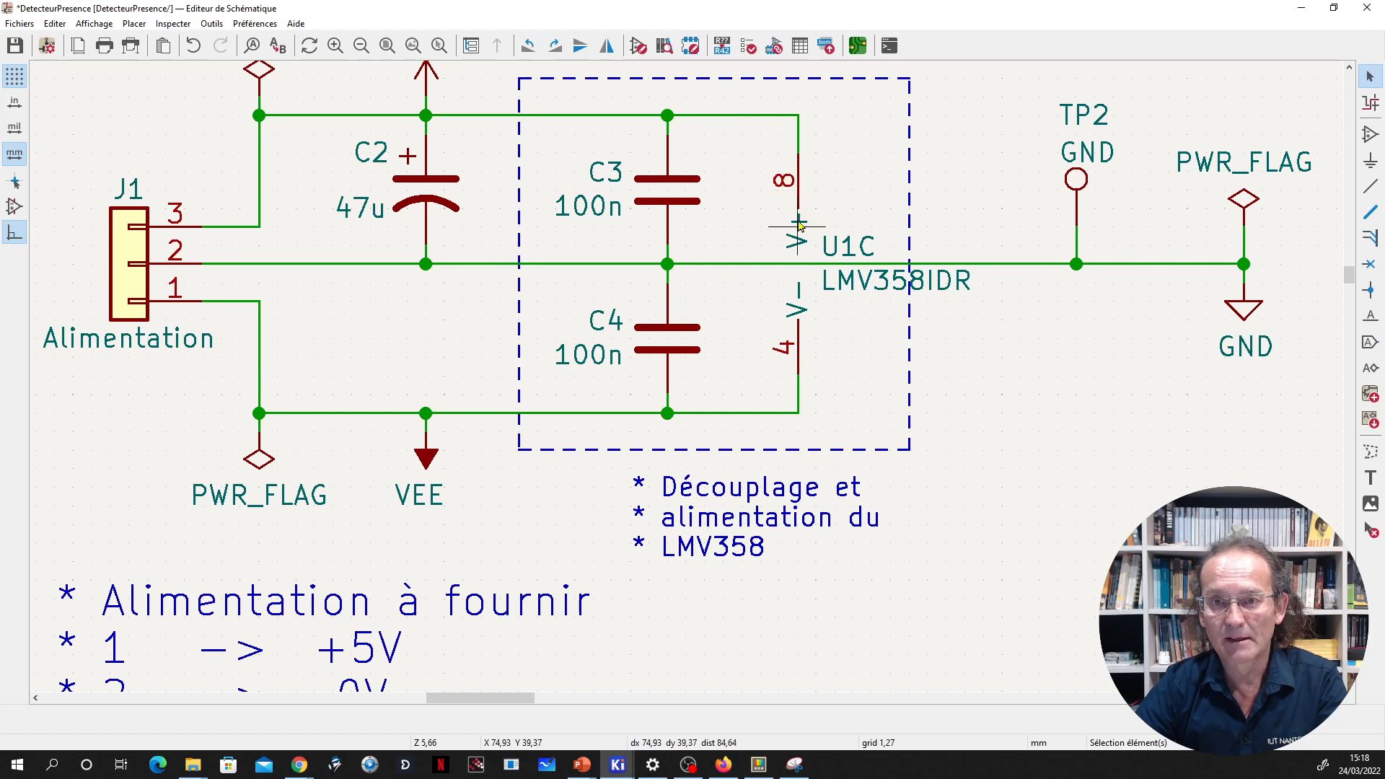
Open the LMV358IDR power unit U1C in the symbol editor, maximised, to inspect the electrical types of its supply pins
left_click(799, 225)
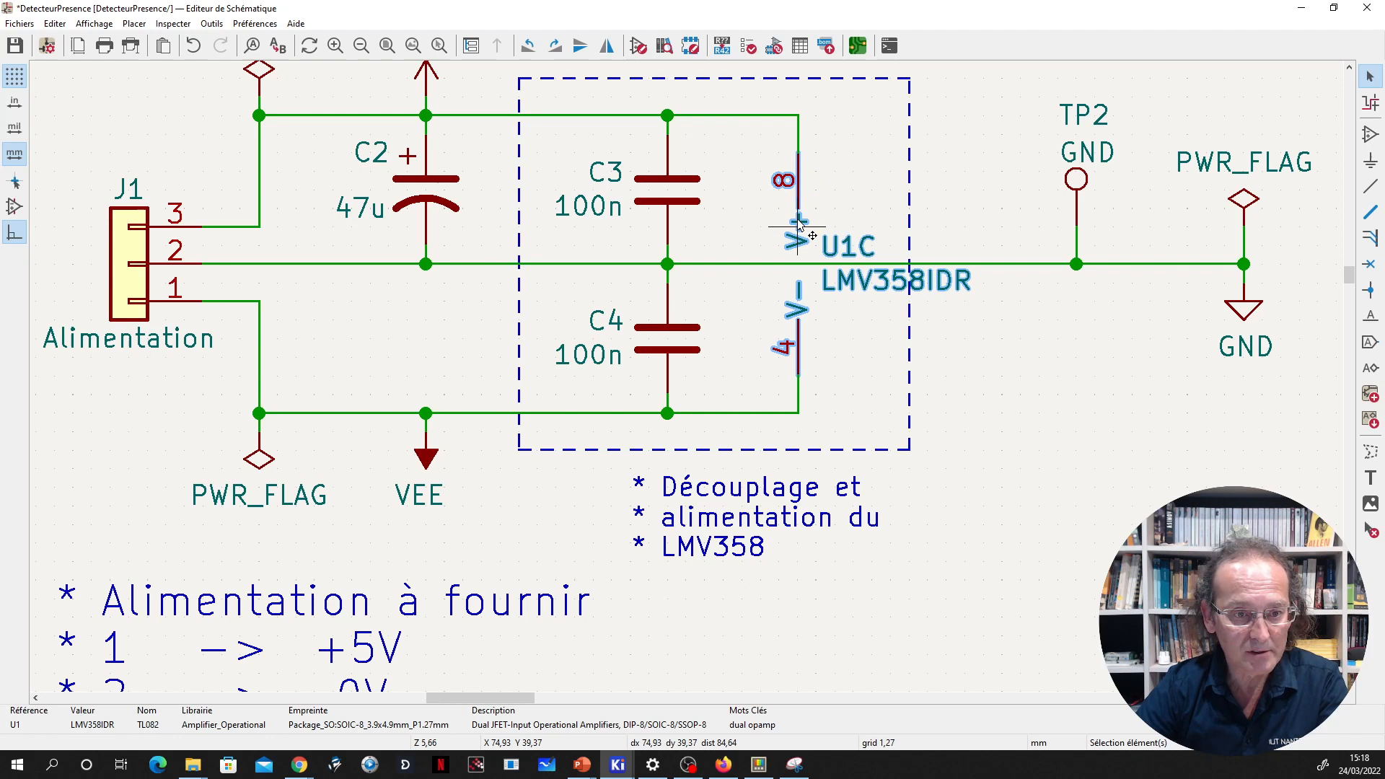
right_click(800, 225)
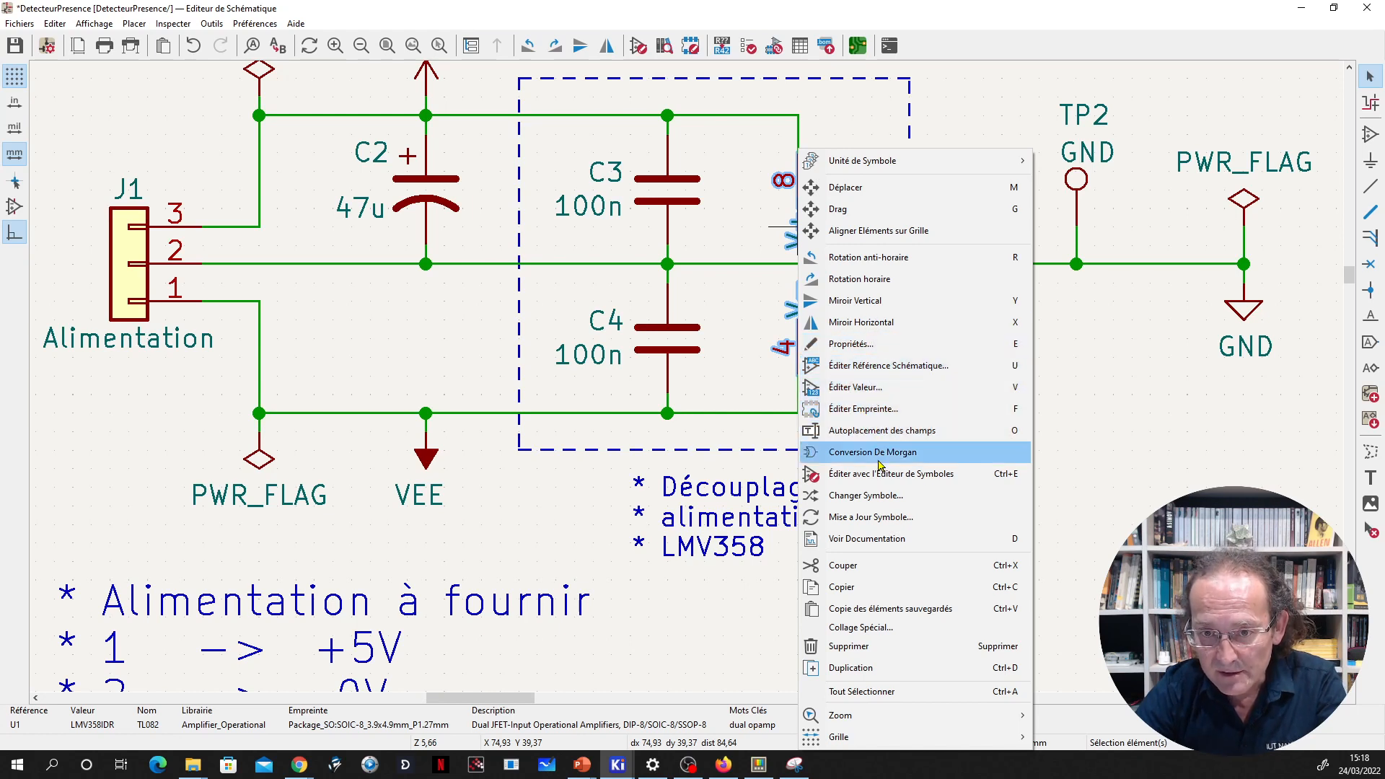
left_click(909, 482)
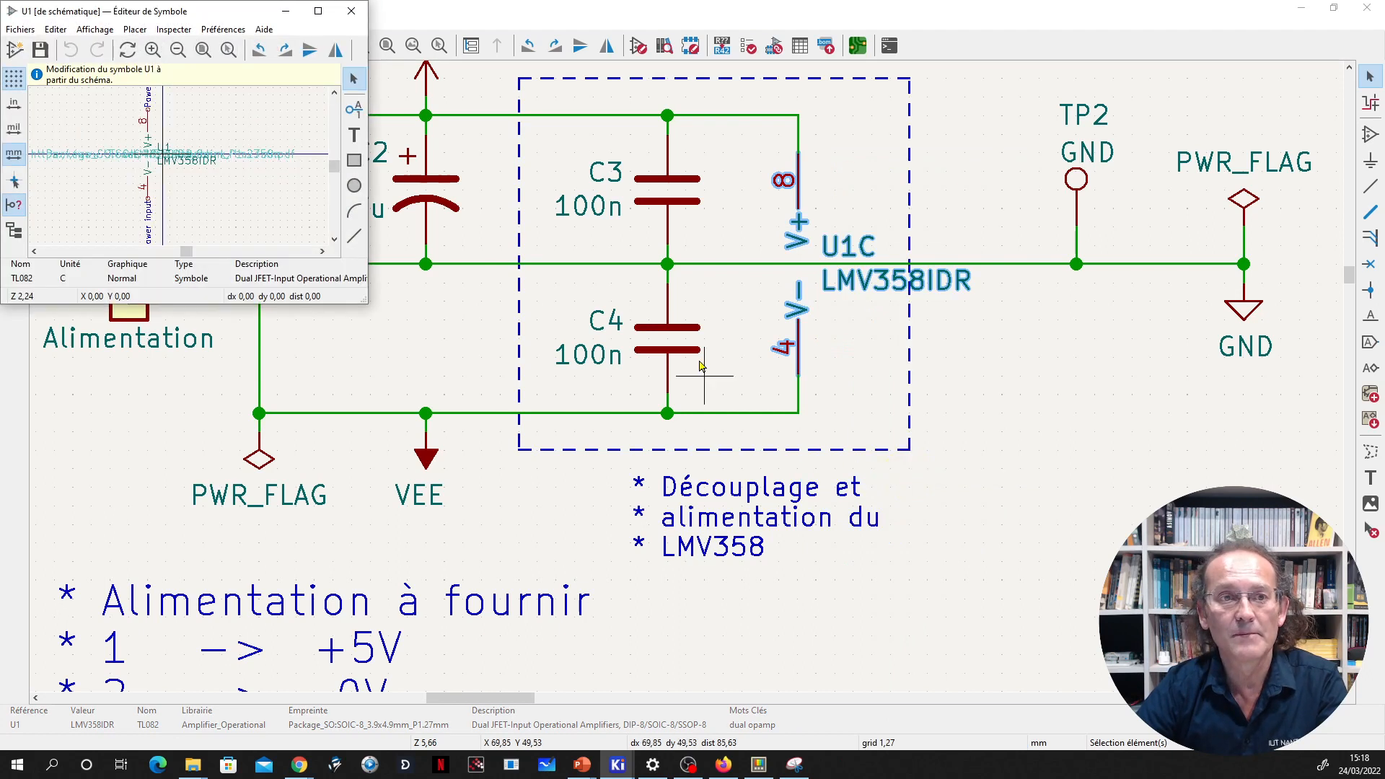
double_click(251, 12)
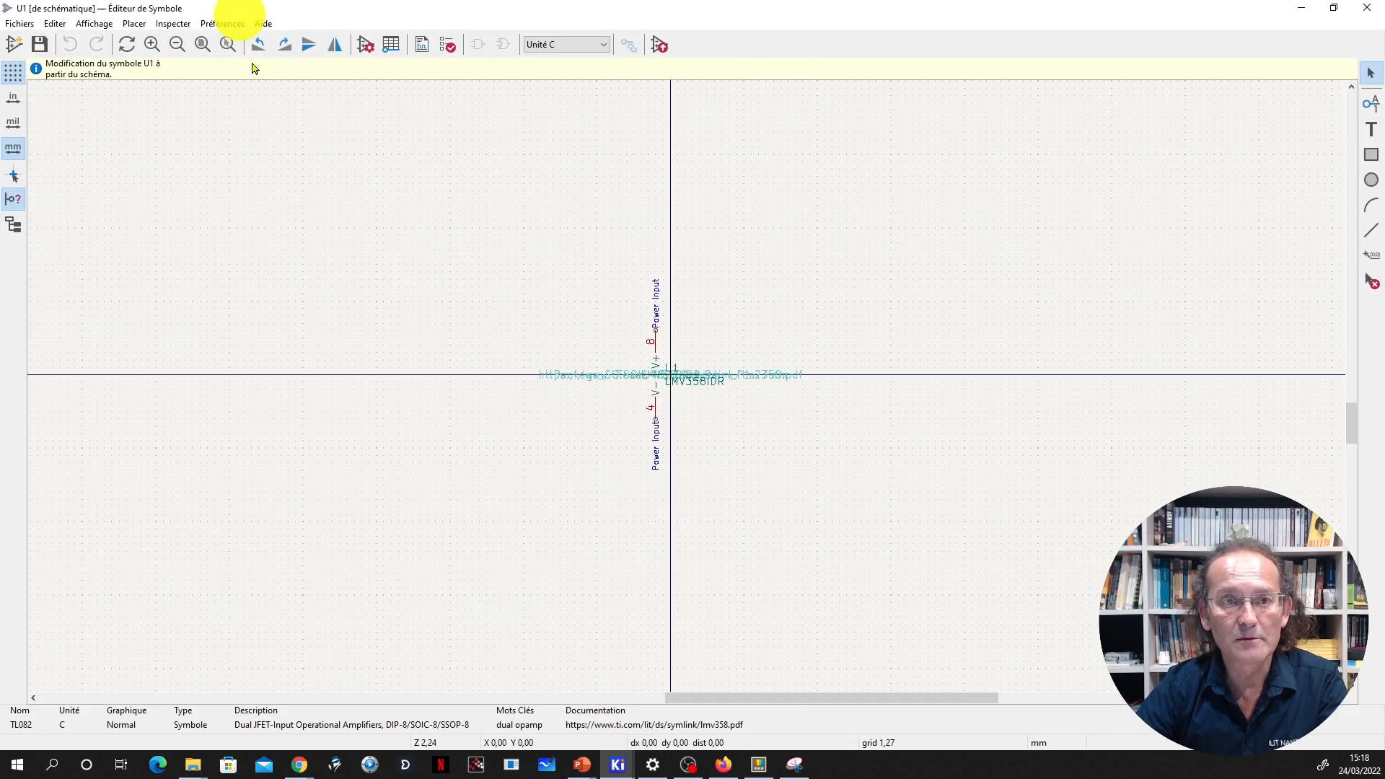
scroll(635, 383, "up", 3)
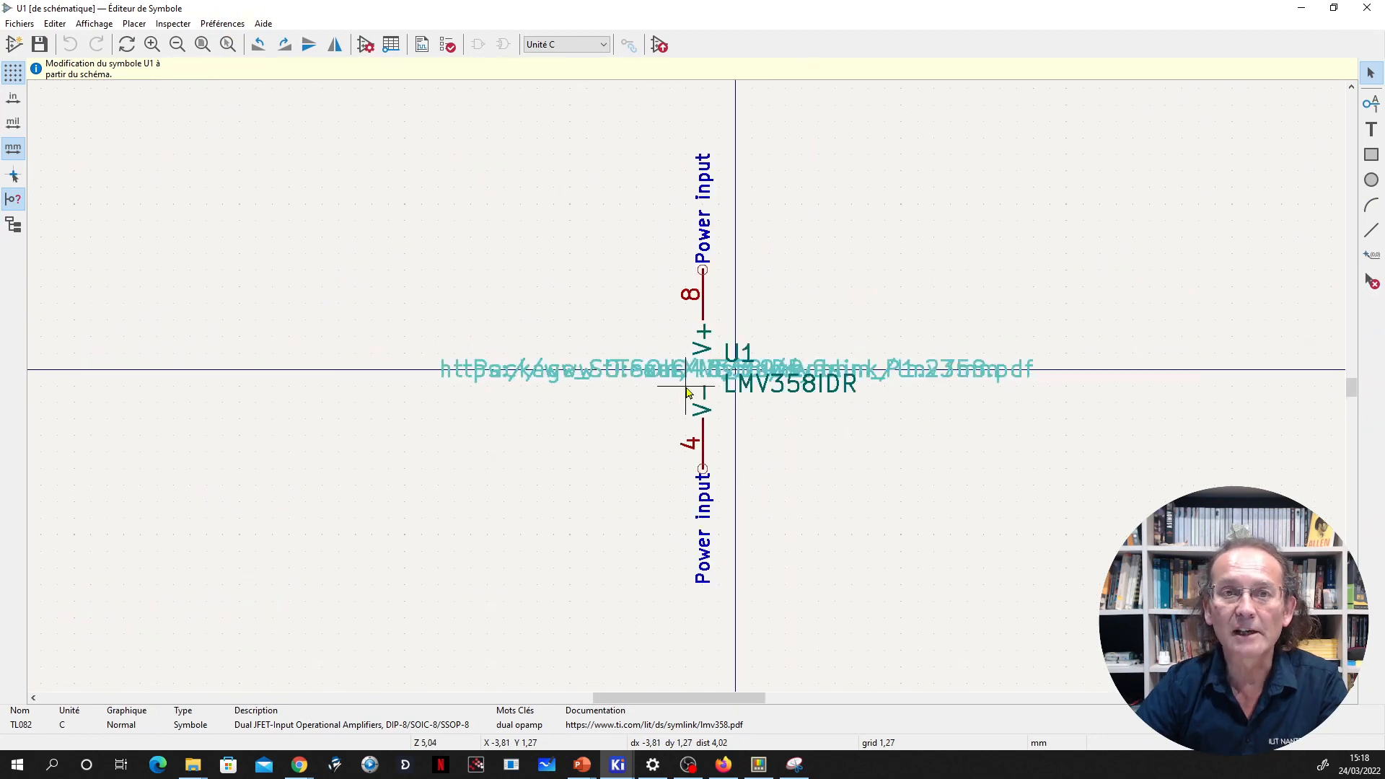
Examine units A and B of the U1 symbol, return to unit C, and close the symbol editor
left_click(568, 44)
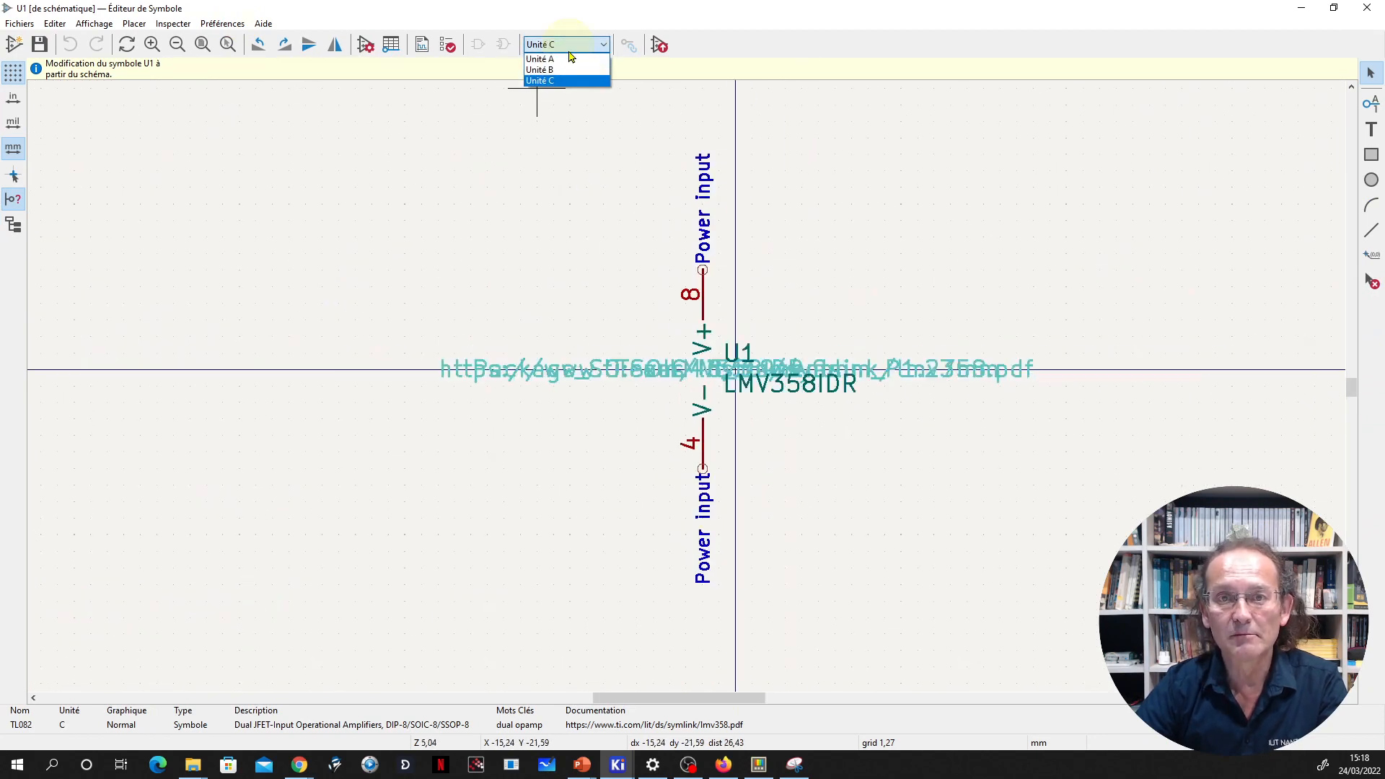
left_click(569, 62)
left_click(571, 69)
left_click(568, 45)
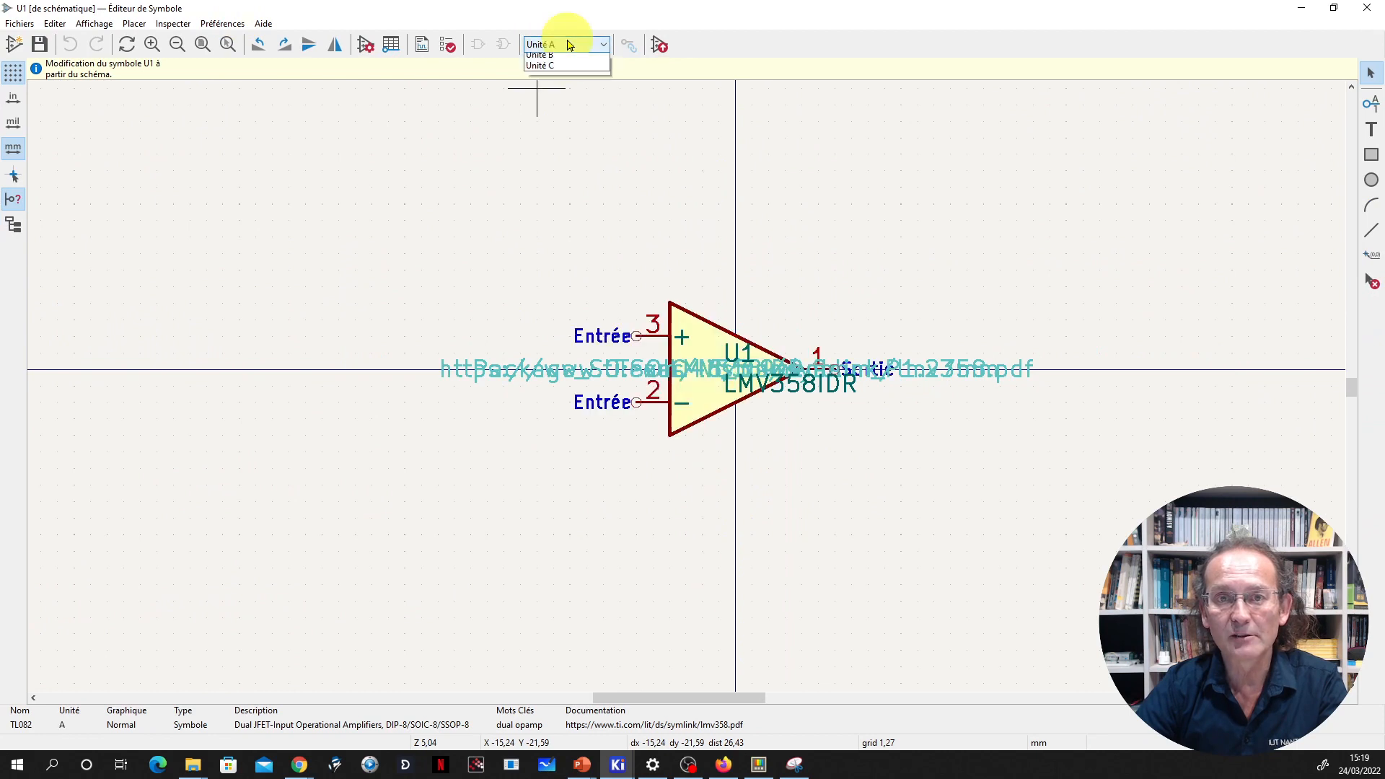
left_click(570, 70)
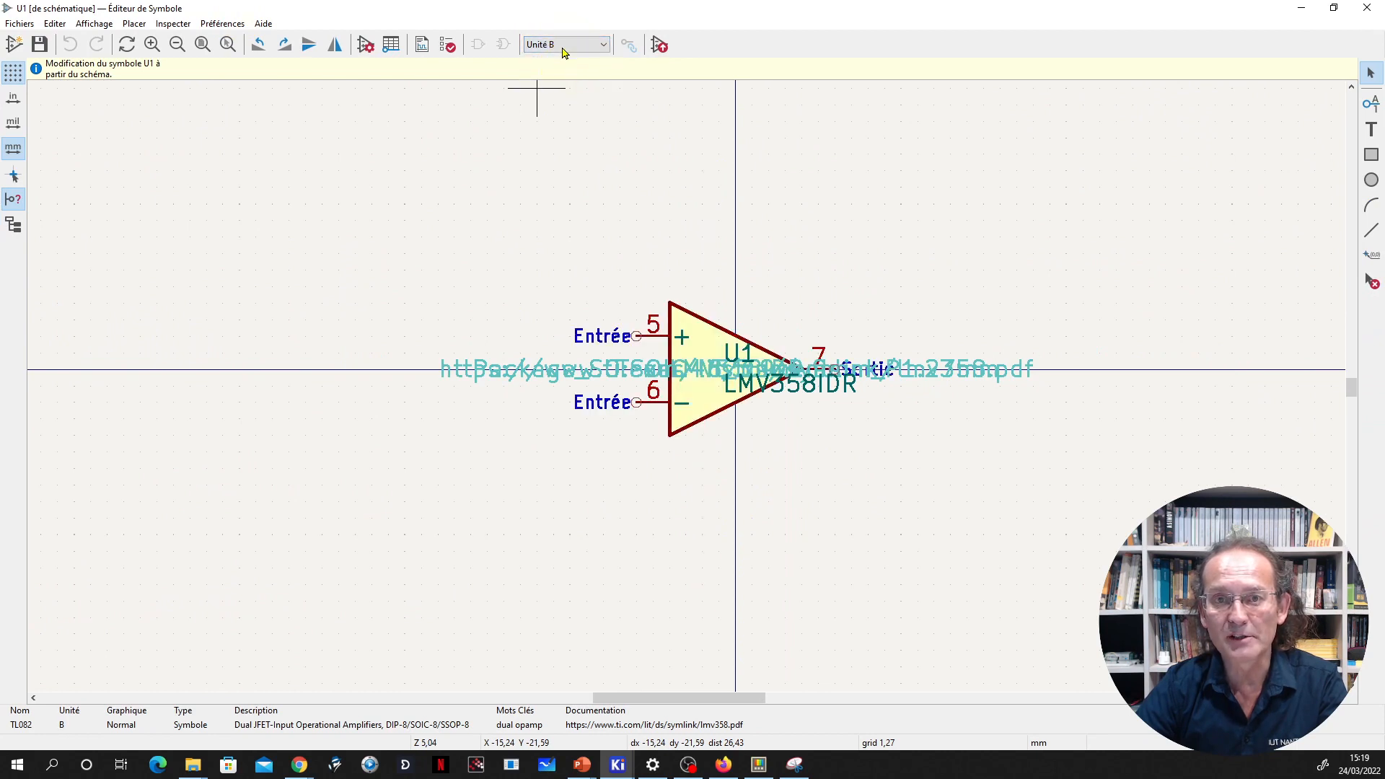
left_click(565, 46)
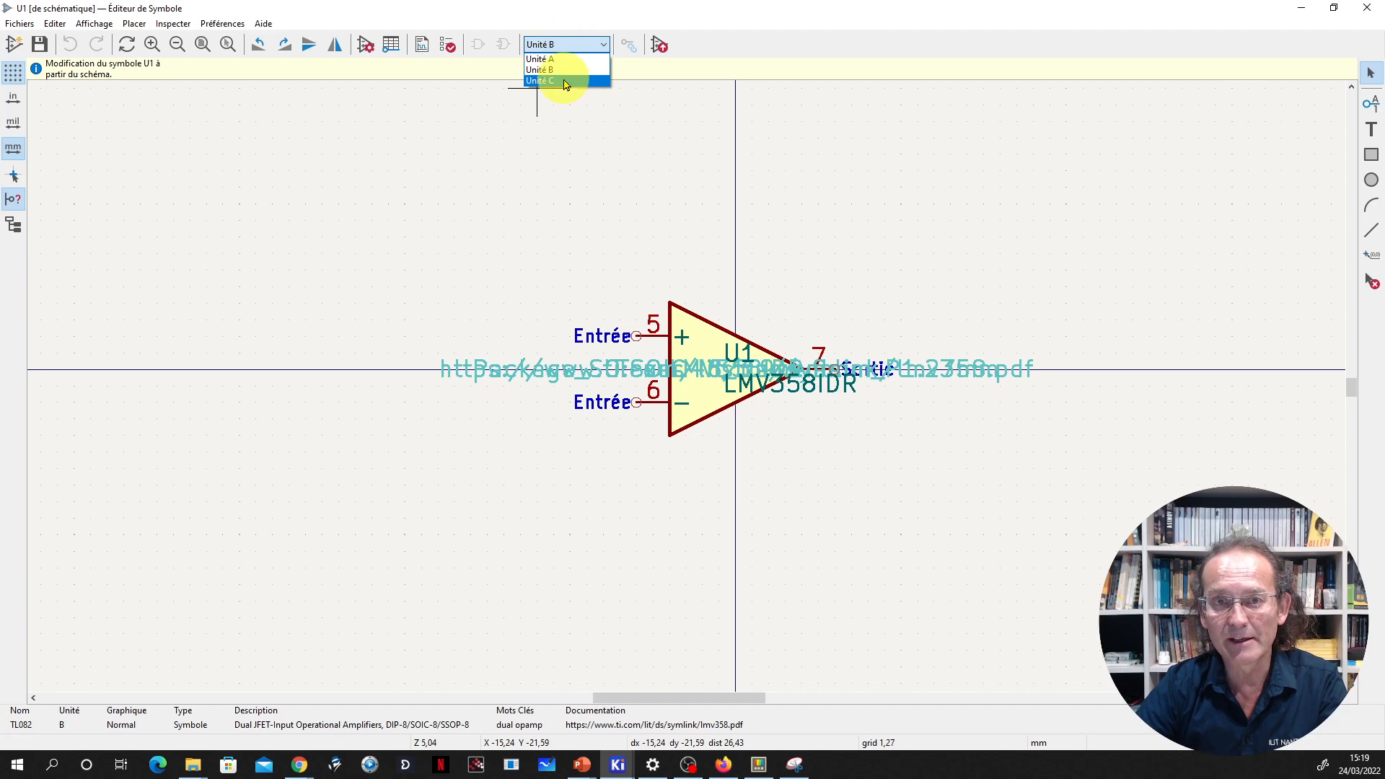
left_click(566, 69)
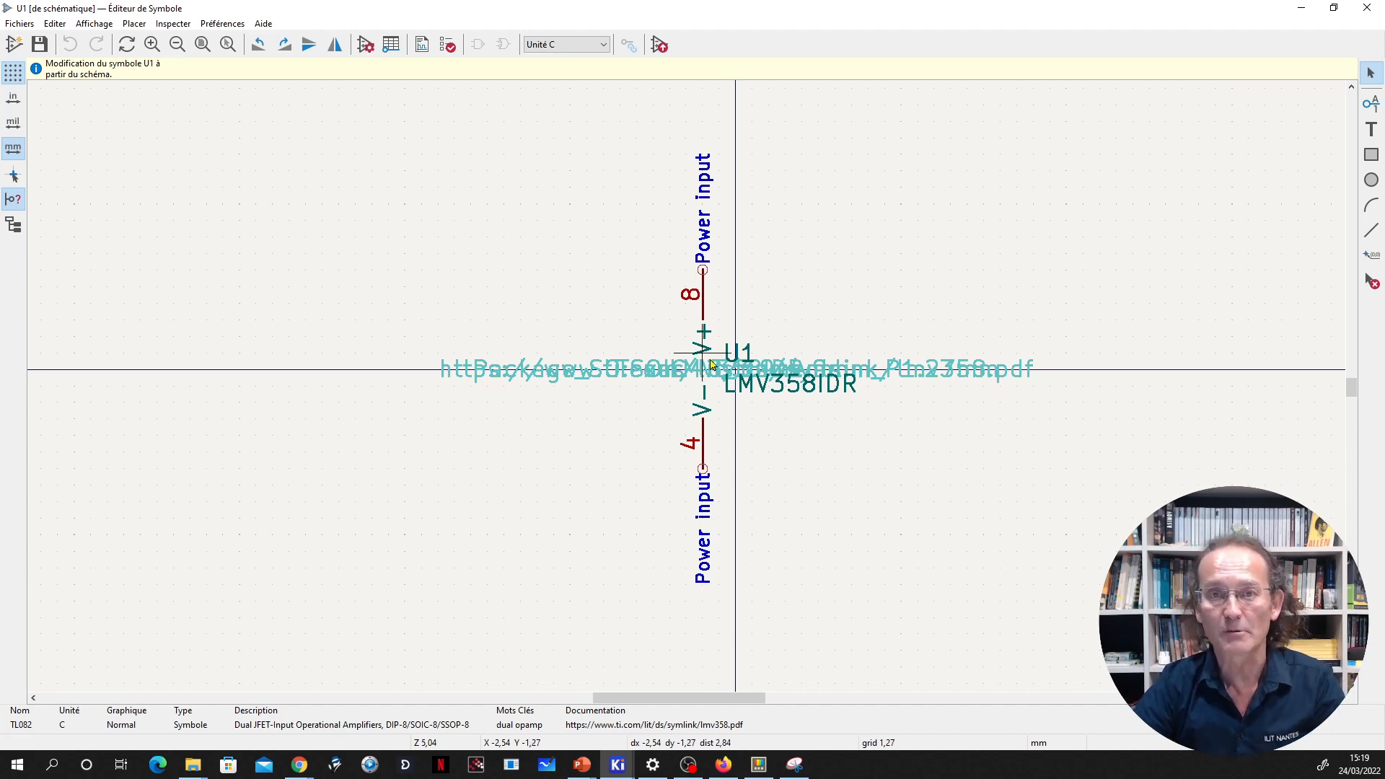
left_click(1367, 8)
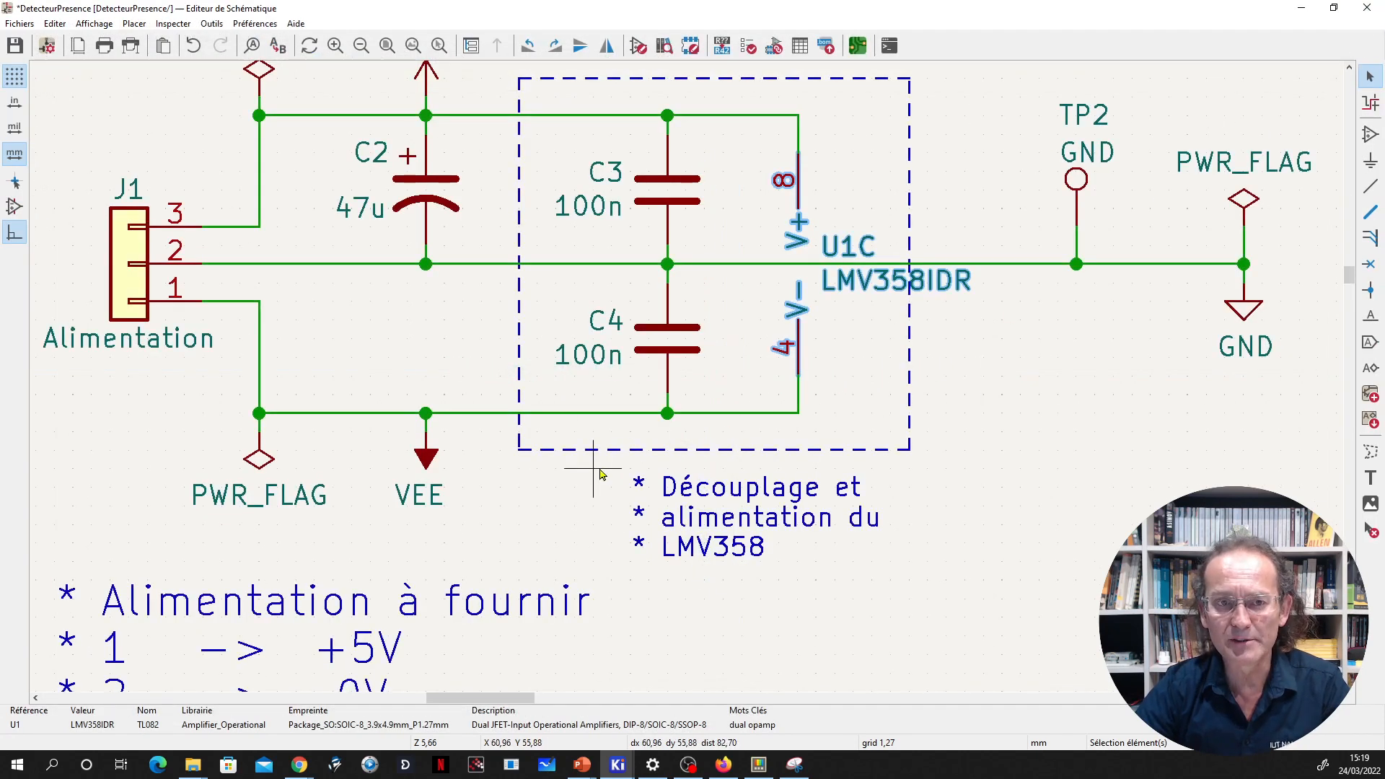
Inspect the PWR_FLAG symbols on the VCC and VEE lines and the OUT pin of U2 in the DC-DC converter
scroll(596, 473, "down", 2)
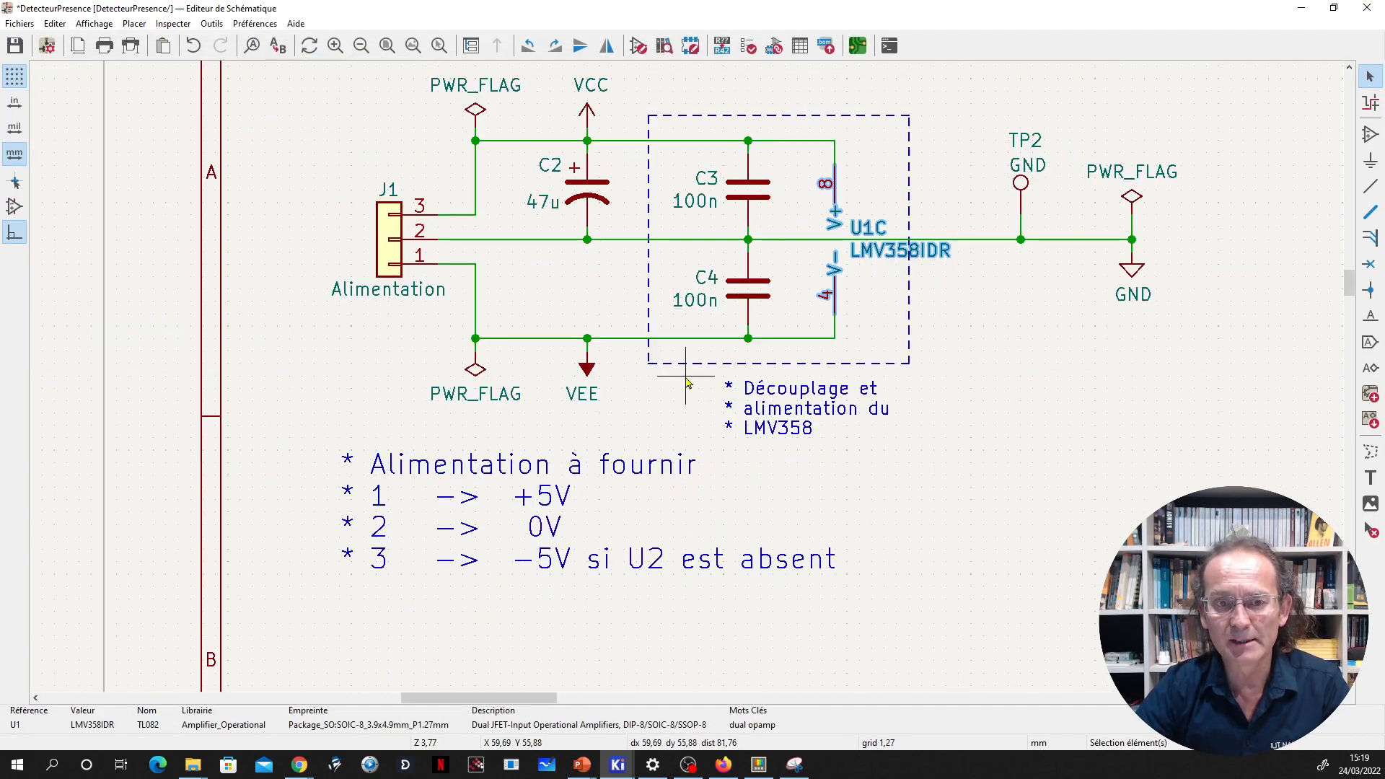
left_click(476, 112)
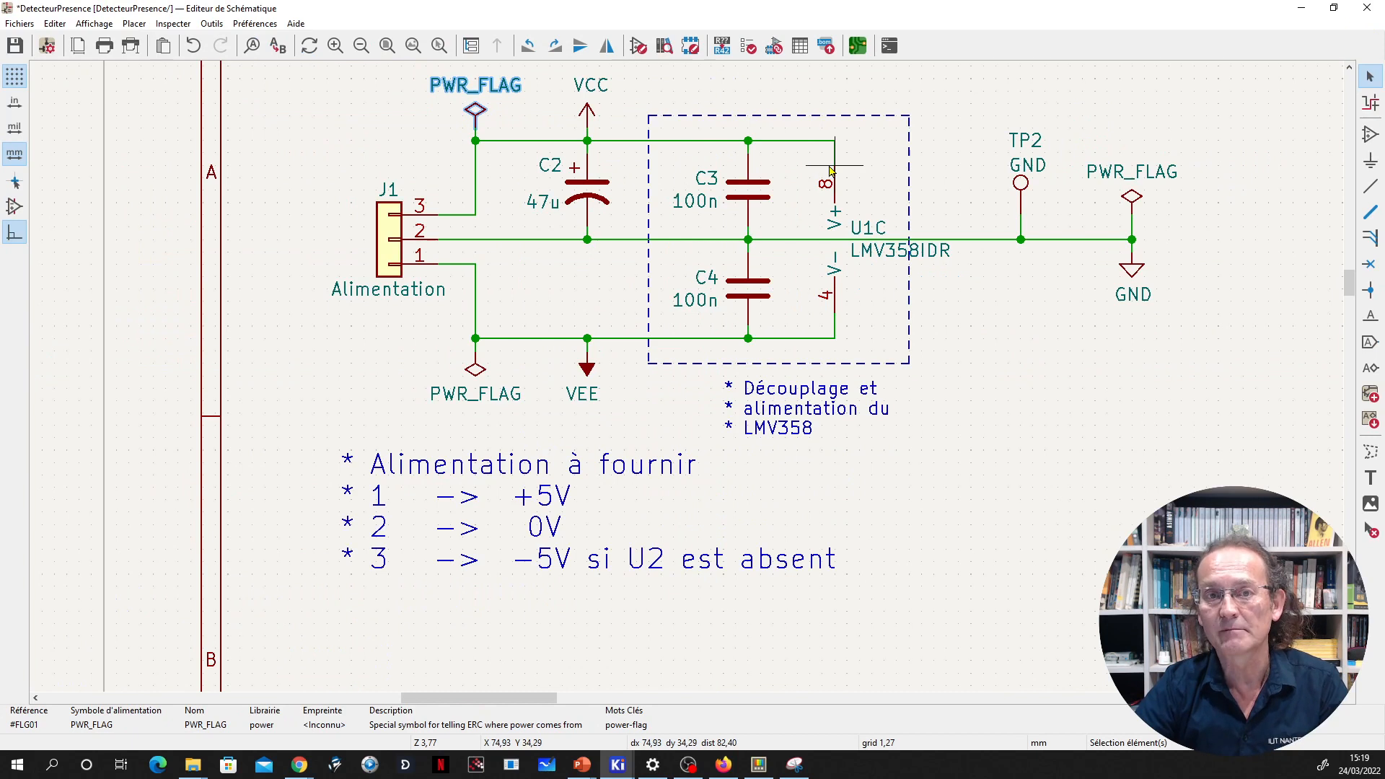
left_click(476, 370)
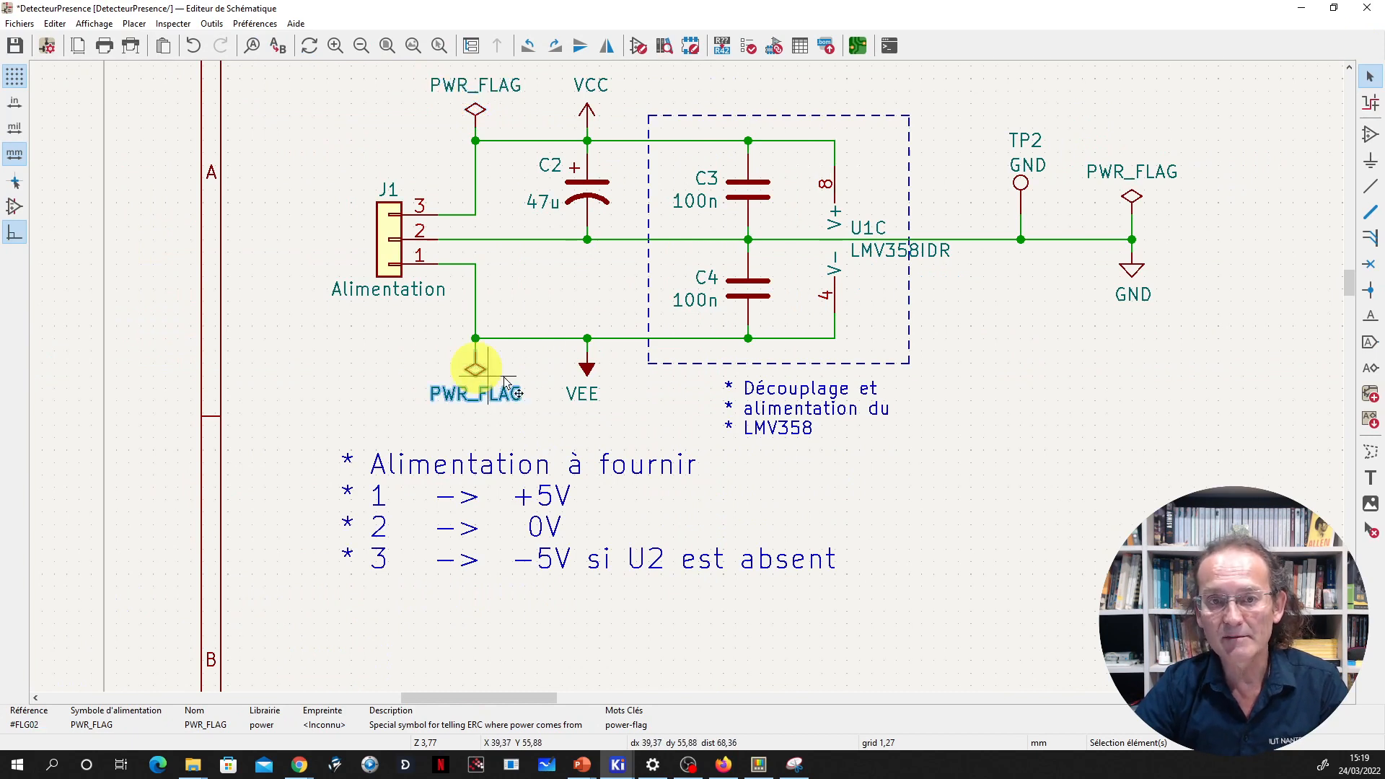
scroll(792, 366, "down", 1)
scroll(1315, 335, "up", 1)
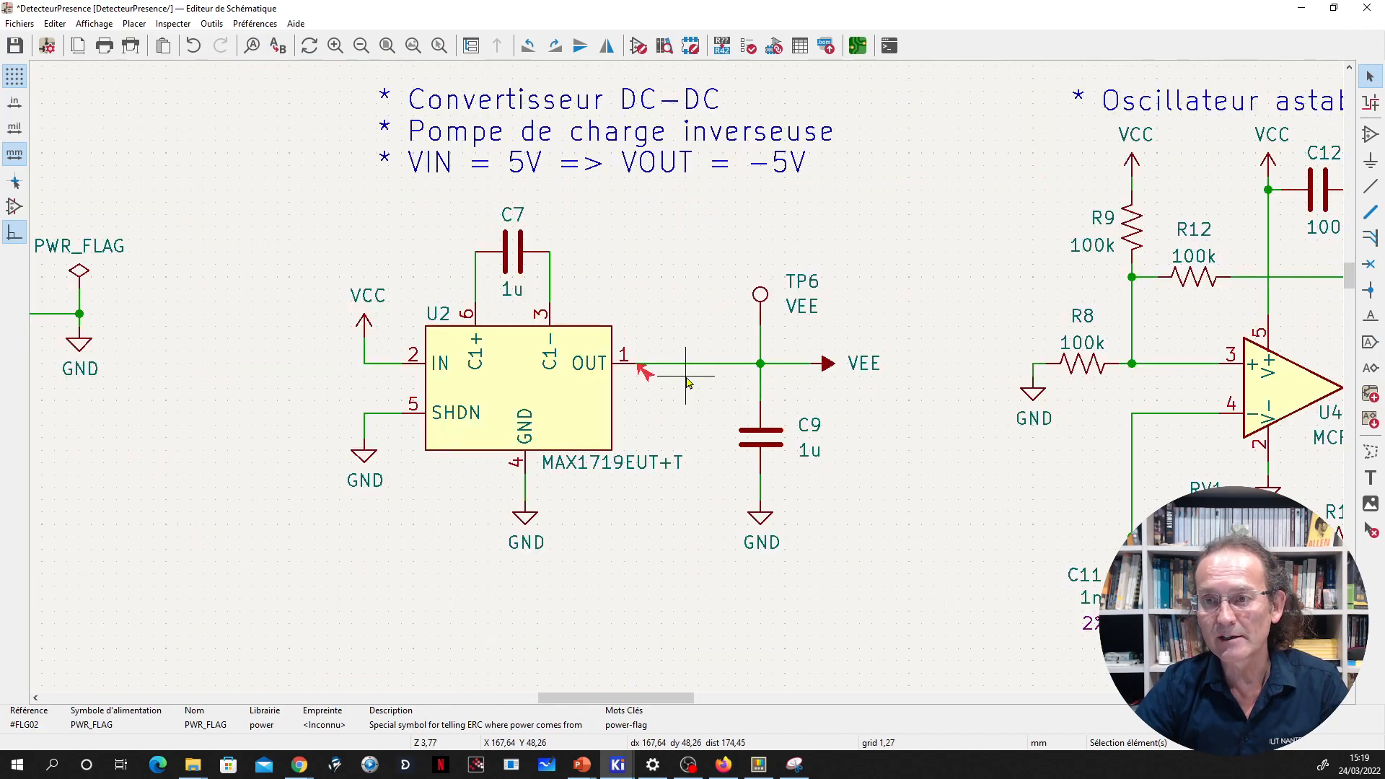
scroll(686, 383, "up", 1)
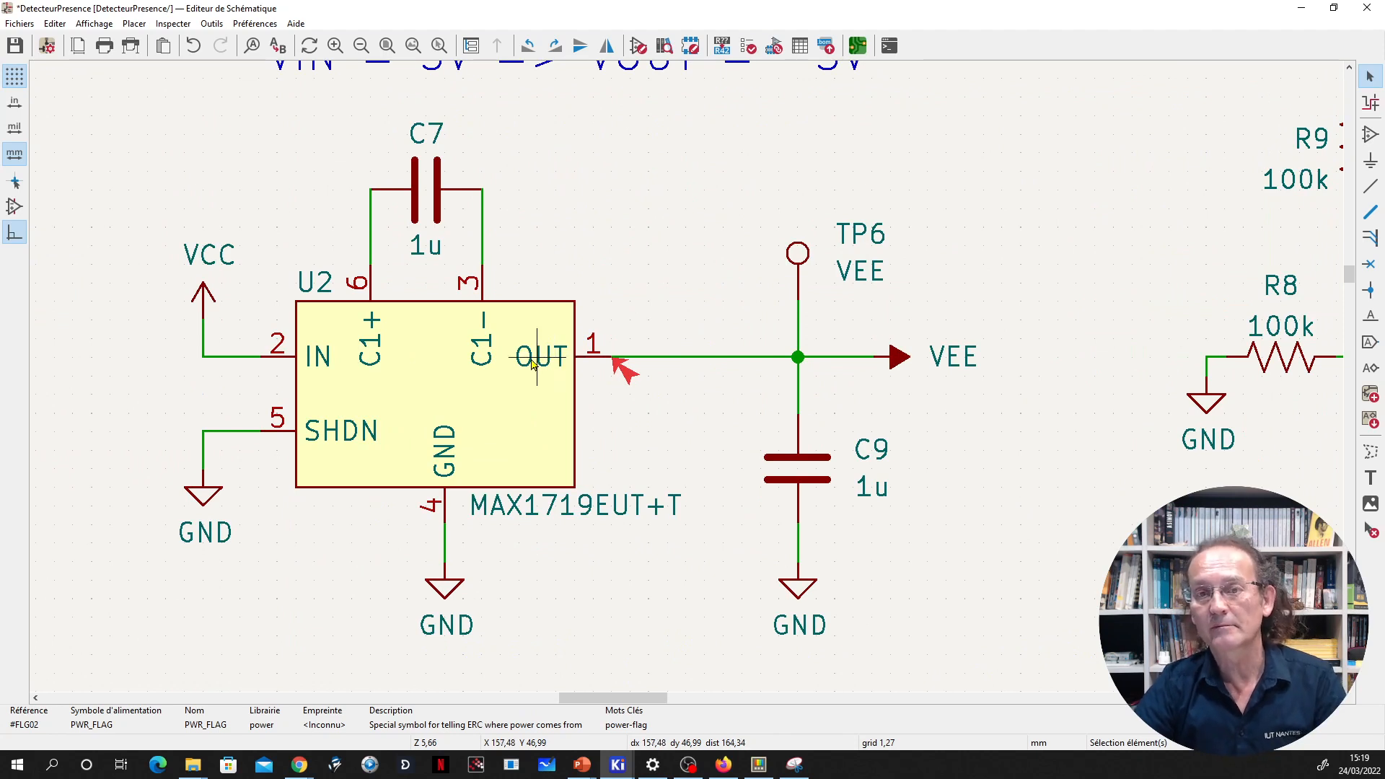
Delete the PWR_FLAG on the VEE line and the leftover wire stub beneath its junction
scroll(521, 357, "down", 5)
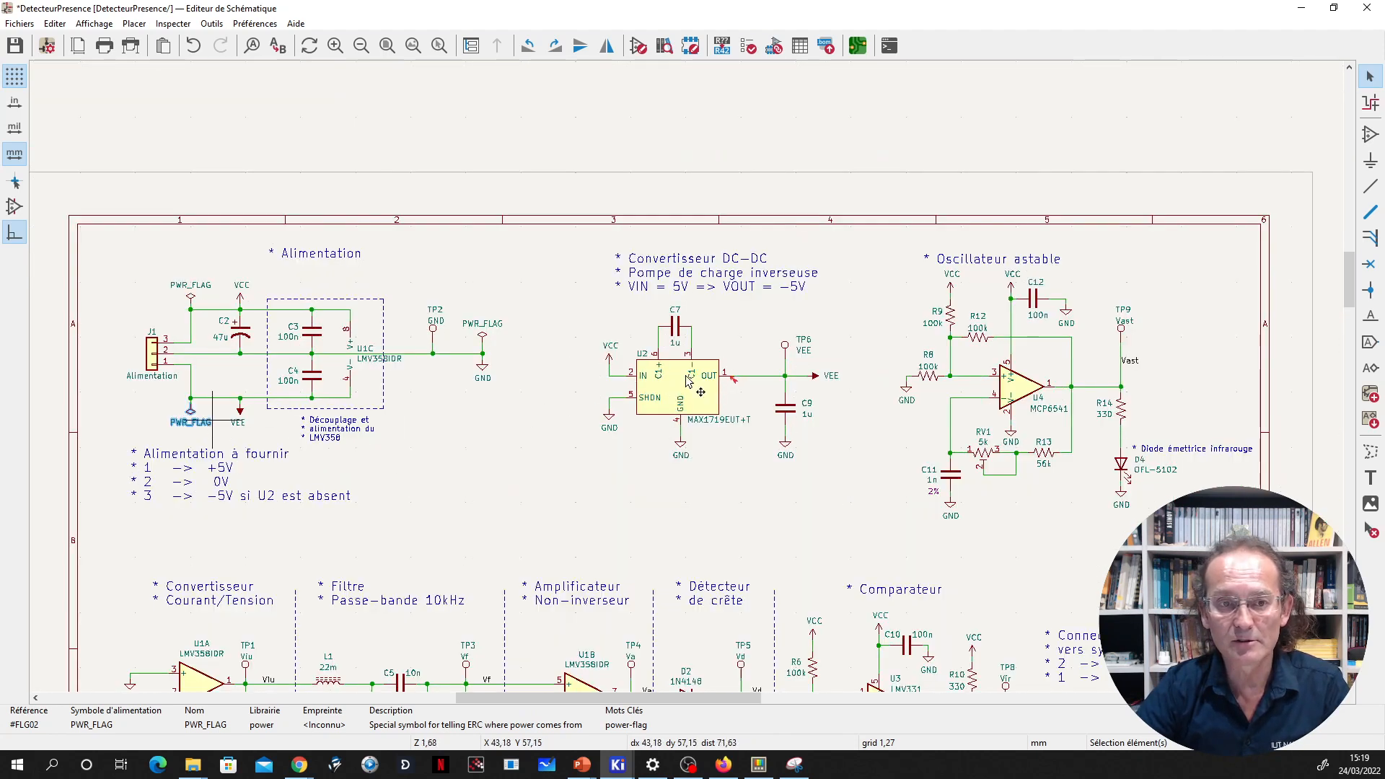
scroll(190, 409, "up", 3)
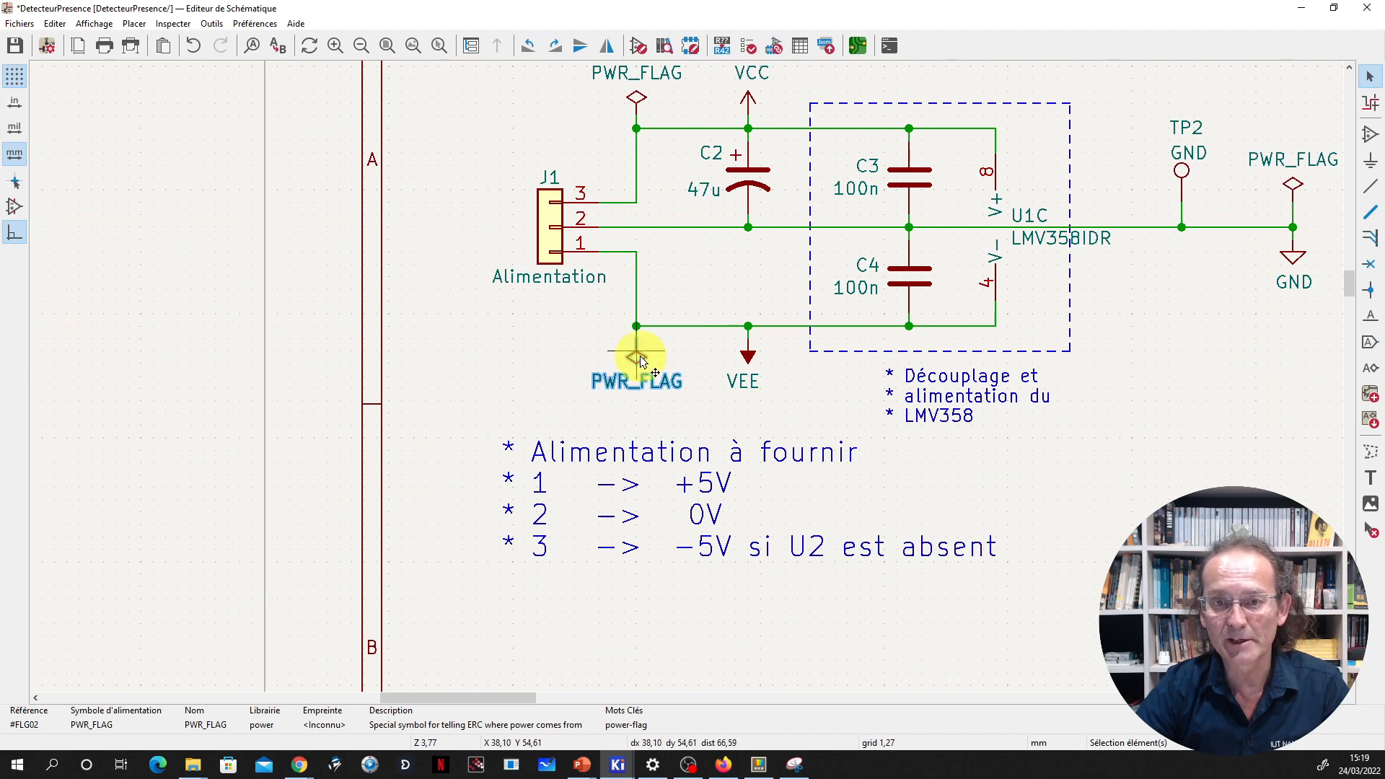
key("Delete")
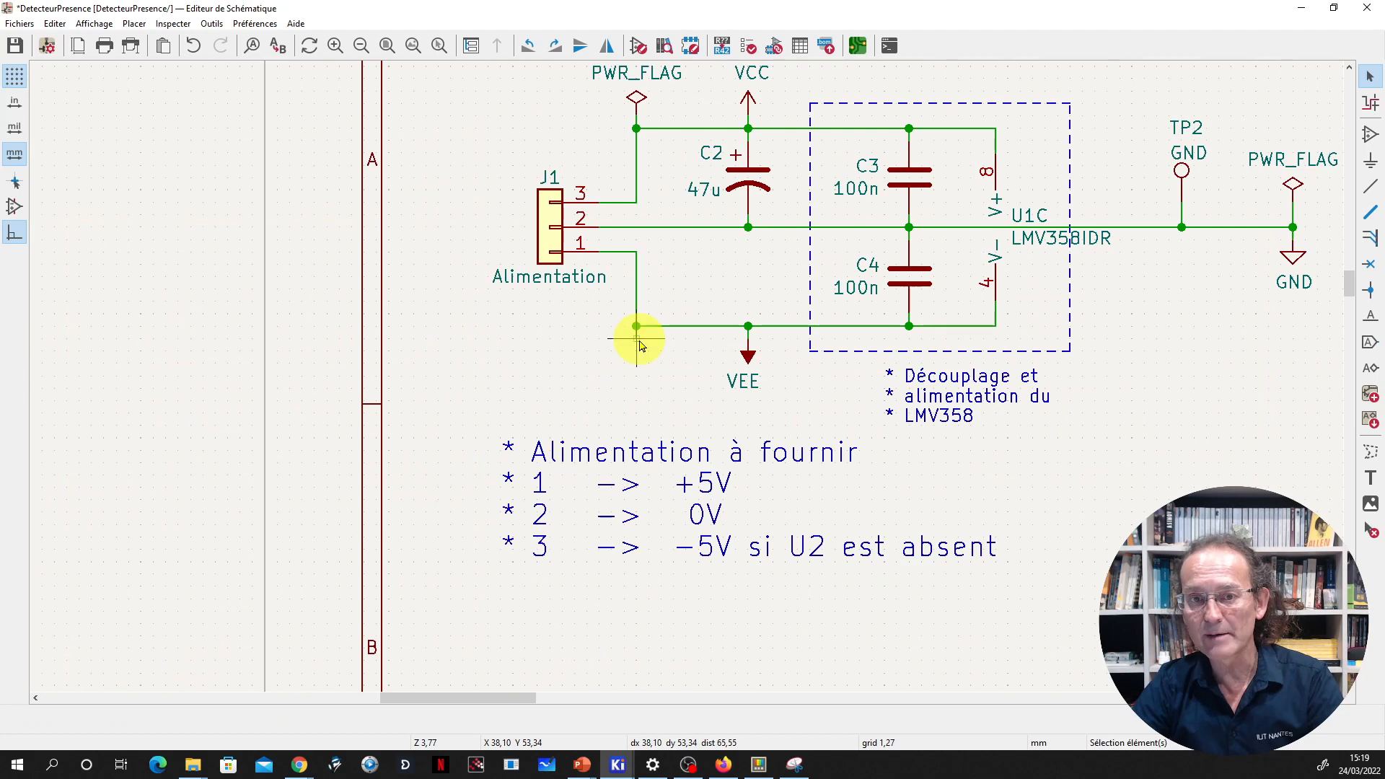
key("w")
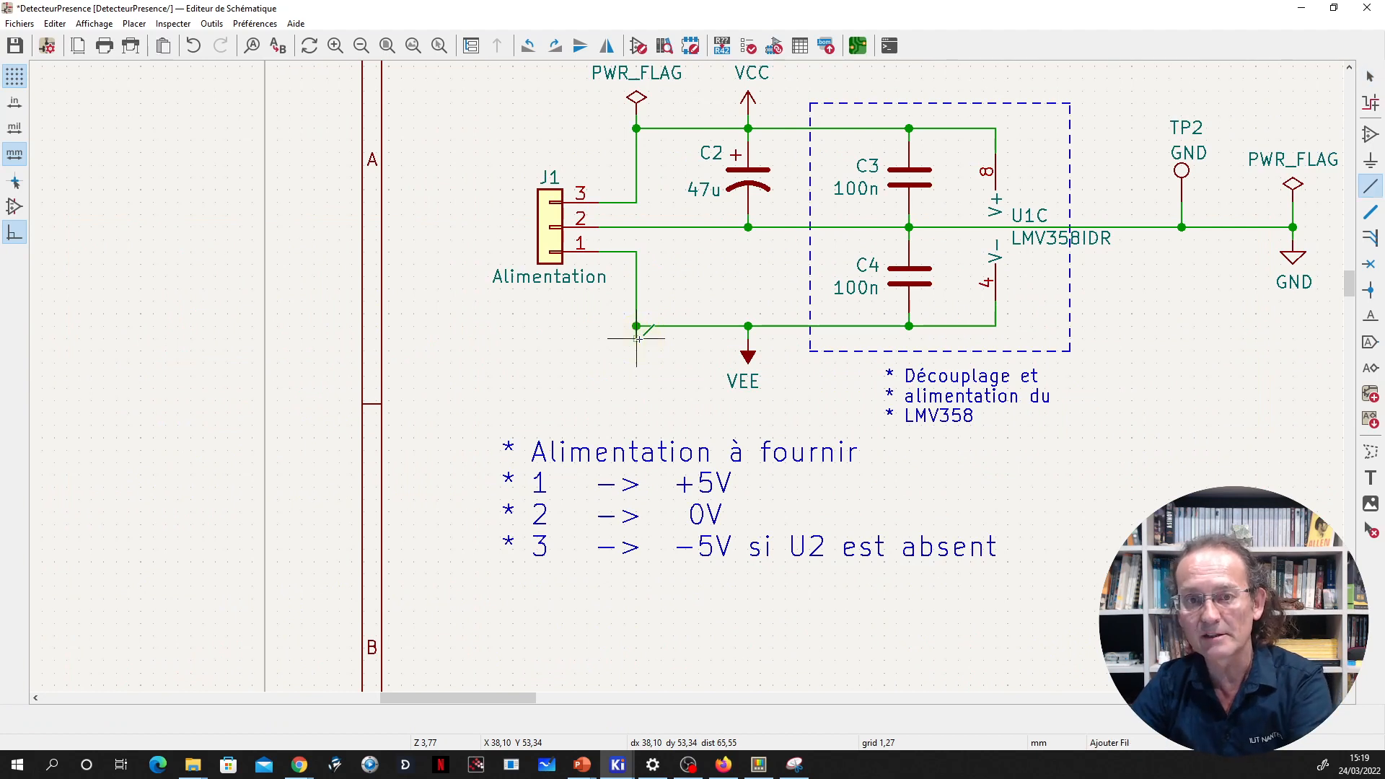
key("Escape")
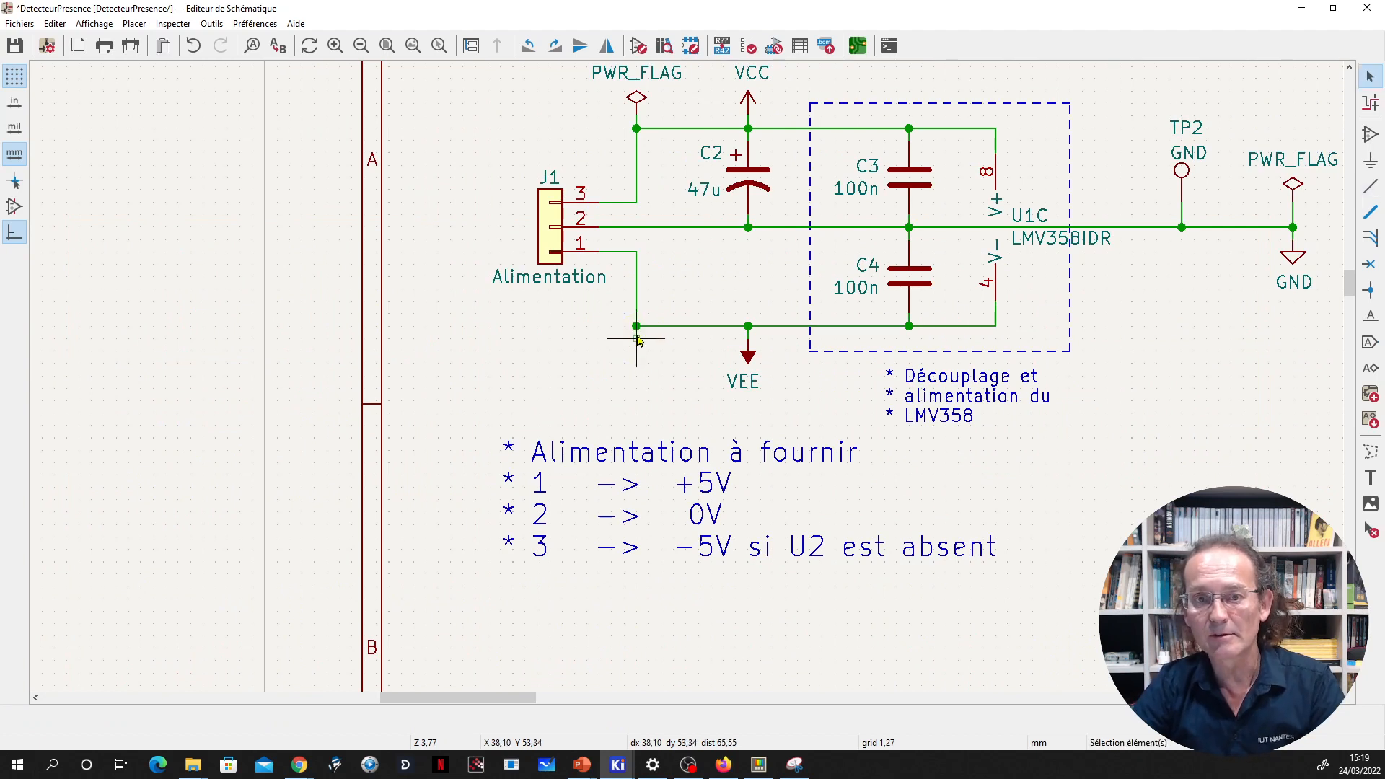
left_click(637, 337)
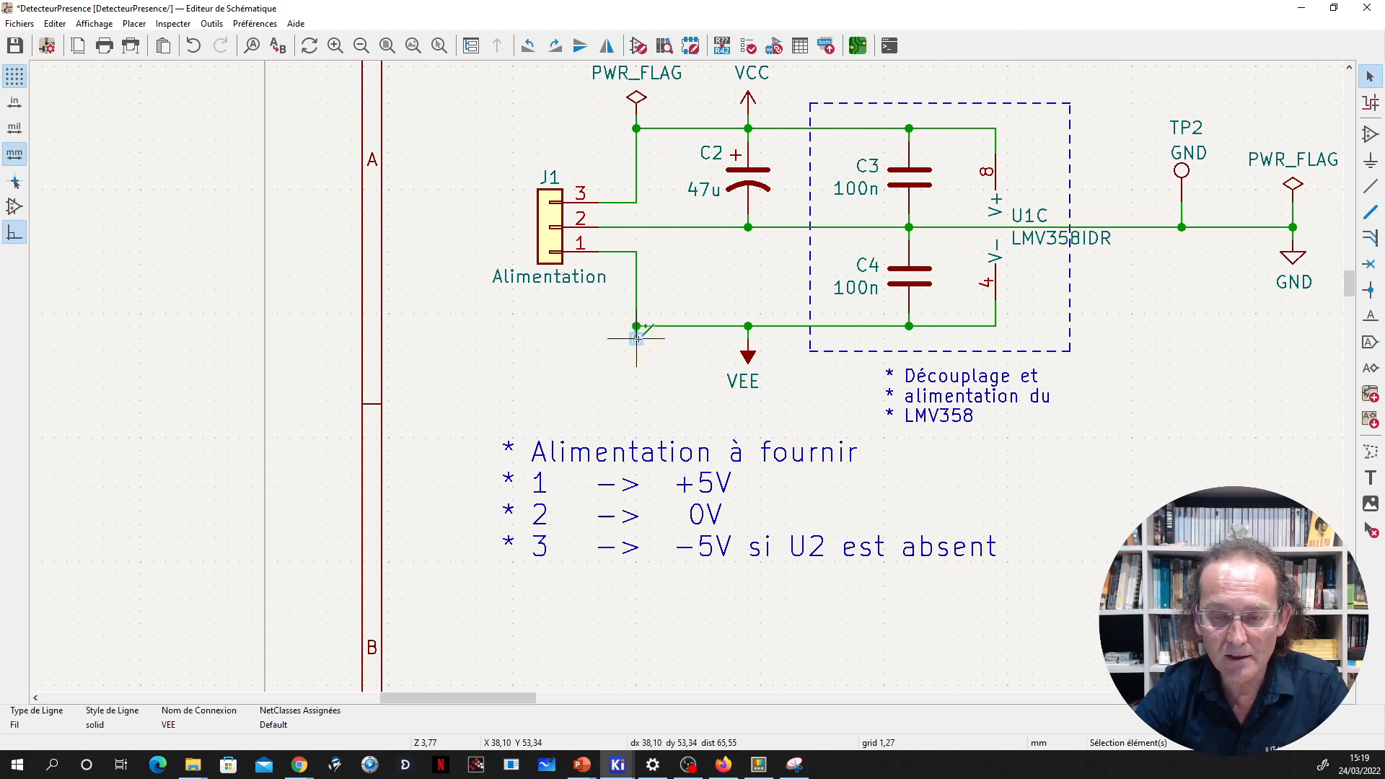
key("Delete")
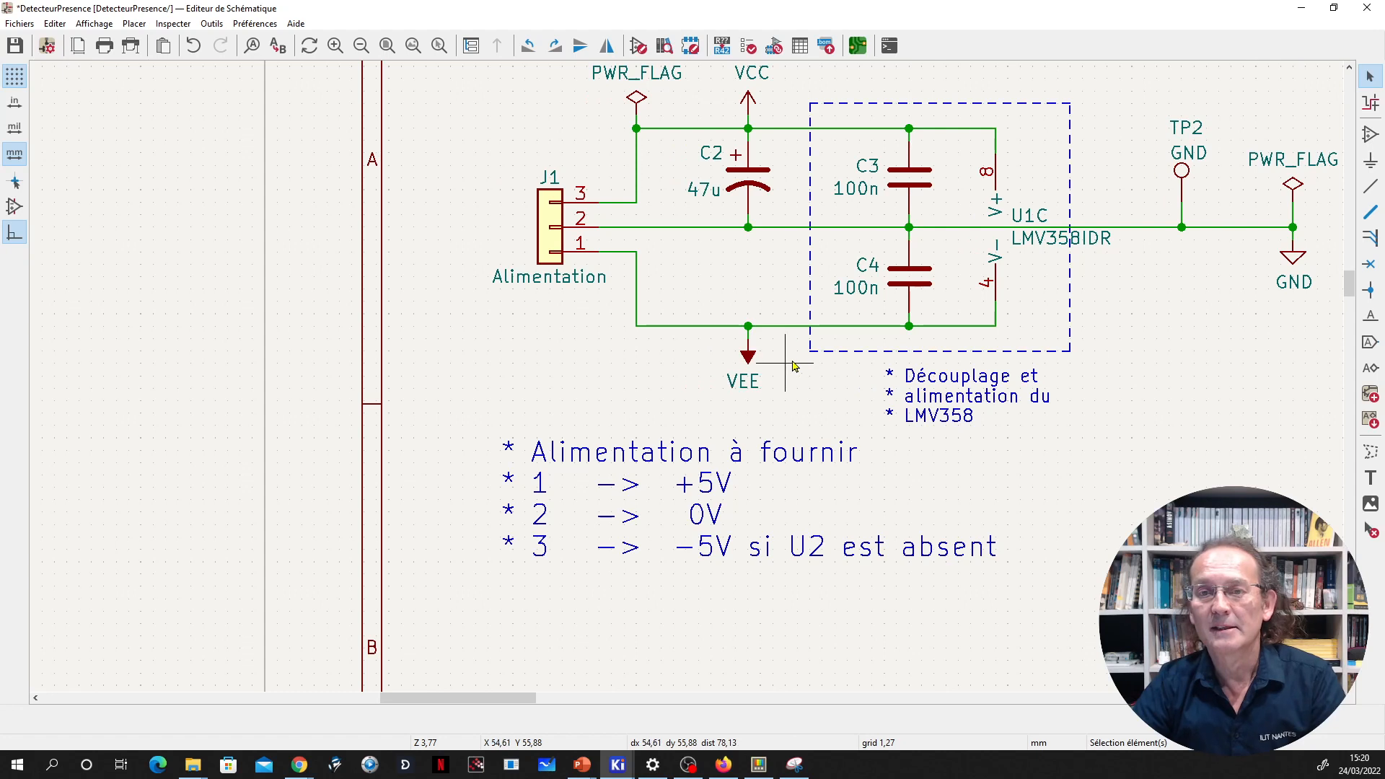
Remove the existing error markers and rerun the electrical rules check on the schematic
scroll(797, 365, "down", 3)
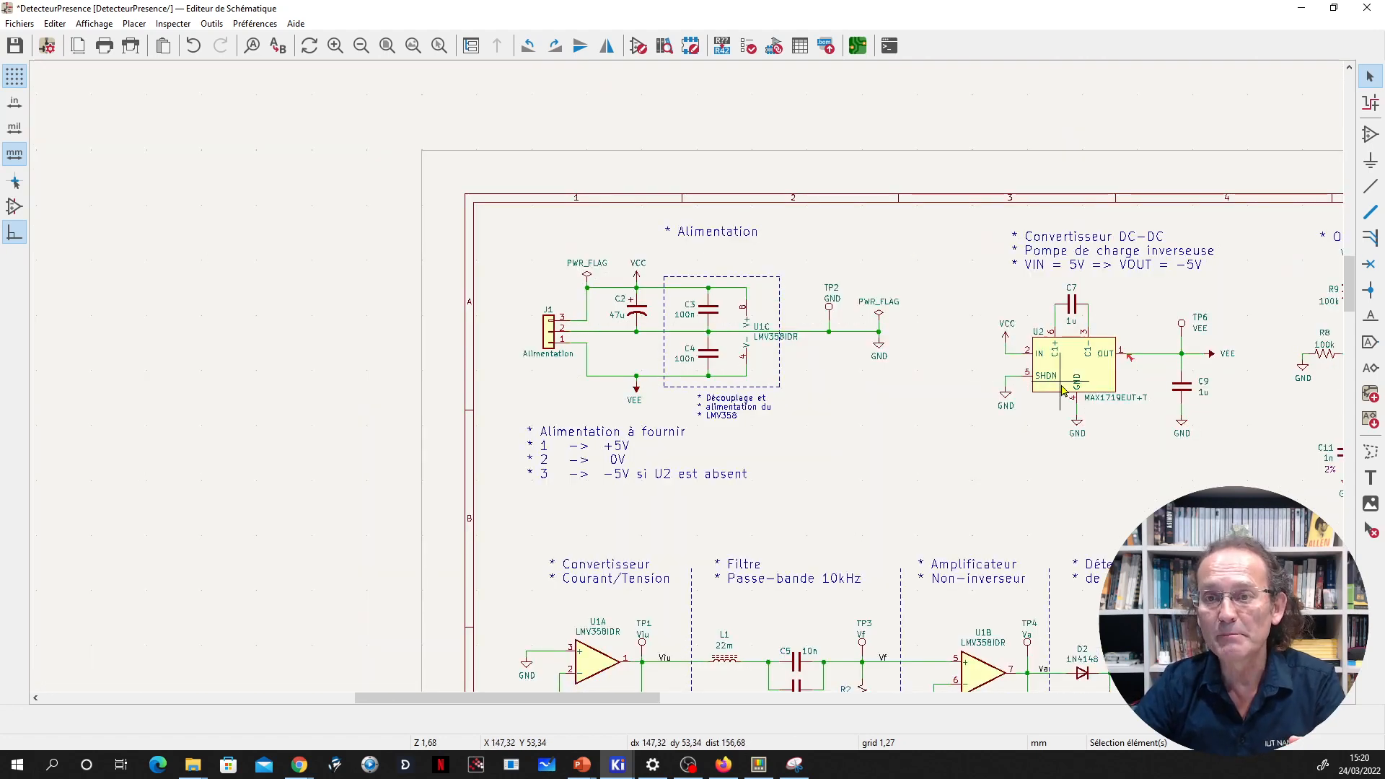
scroll(1060, 338, "up", 3)
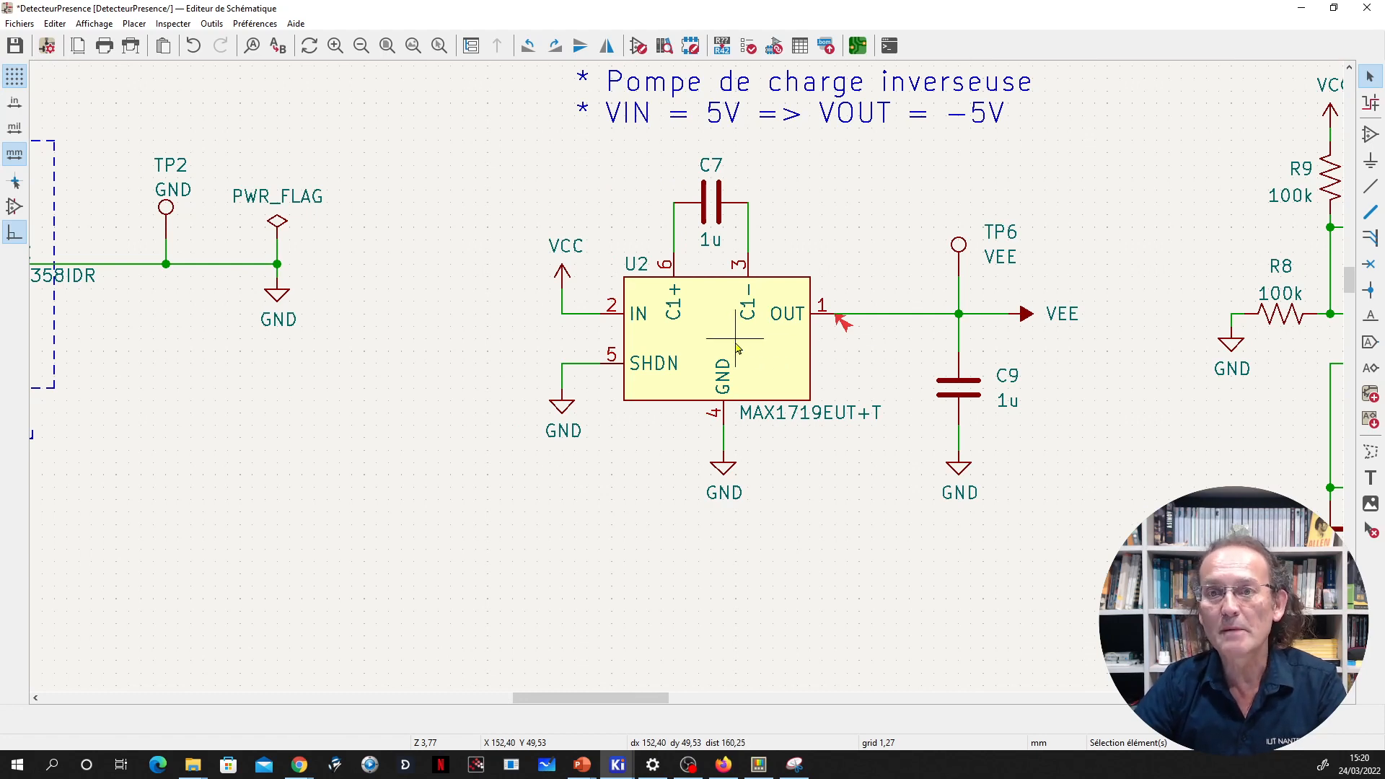
scroll(736, 353, "down", 2)
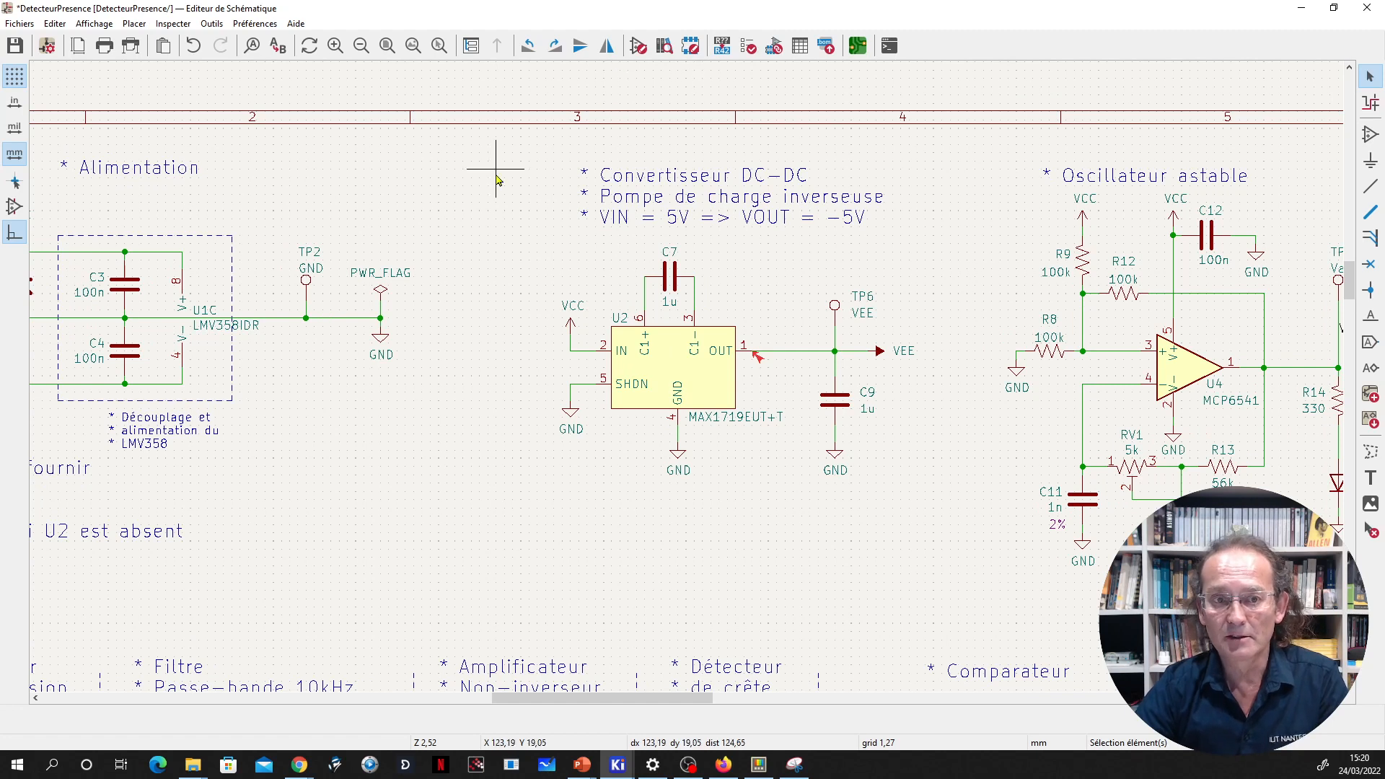
left_click(749, 46)
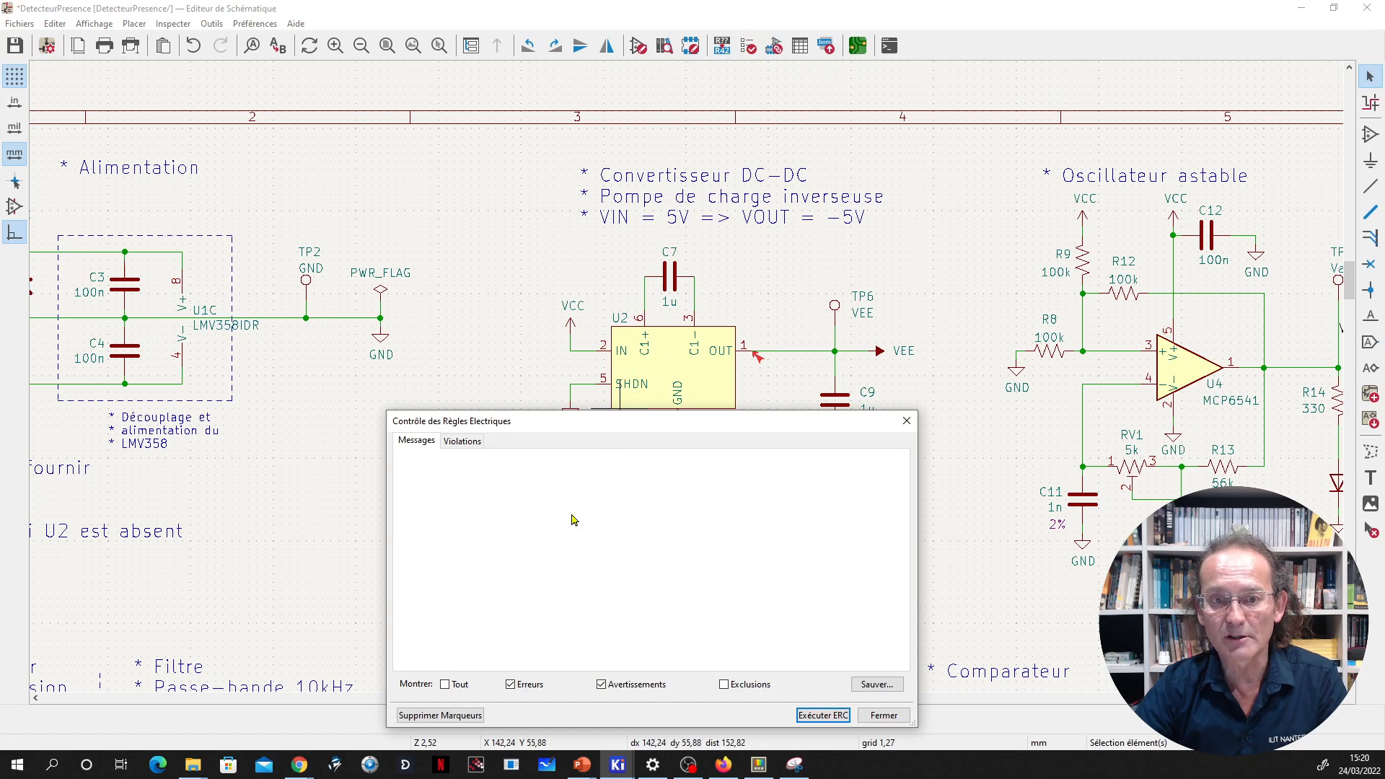
left_click(462, 722)
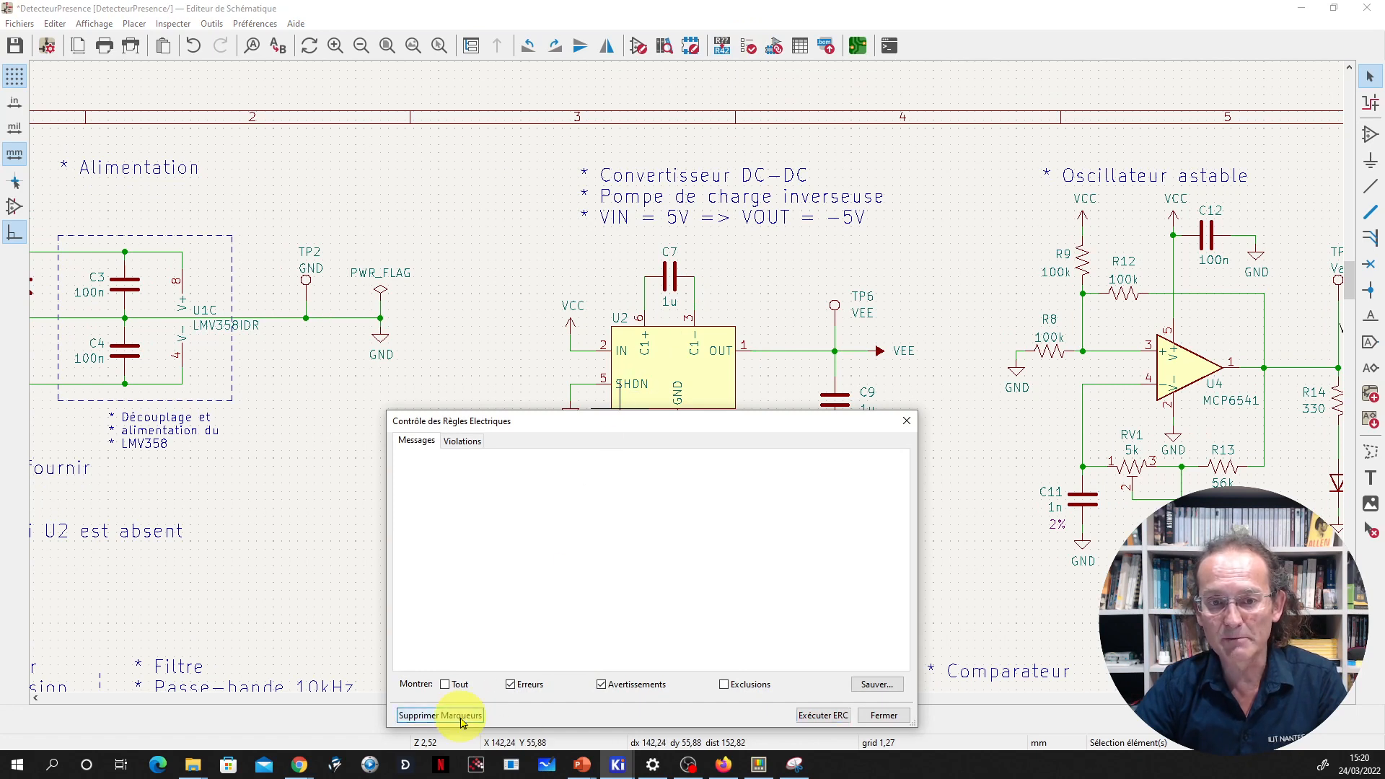
left_click(821, 717)
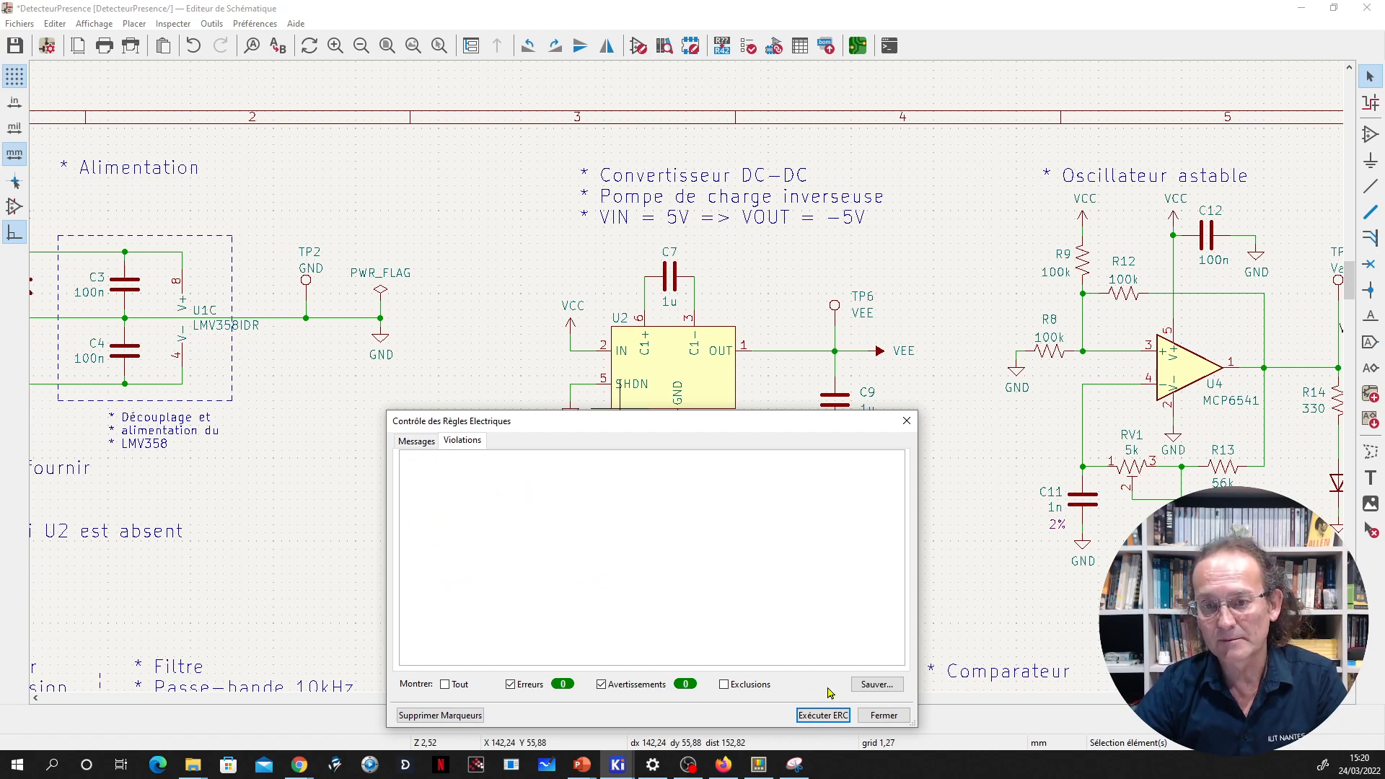
left_click(888, 721)
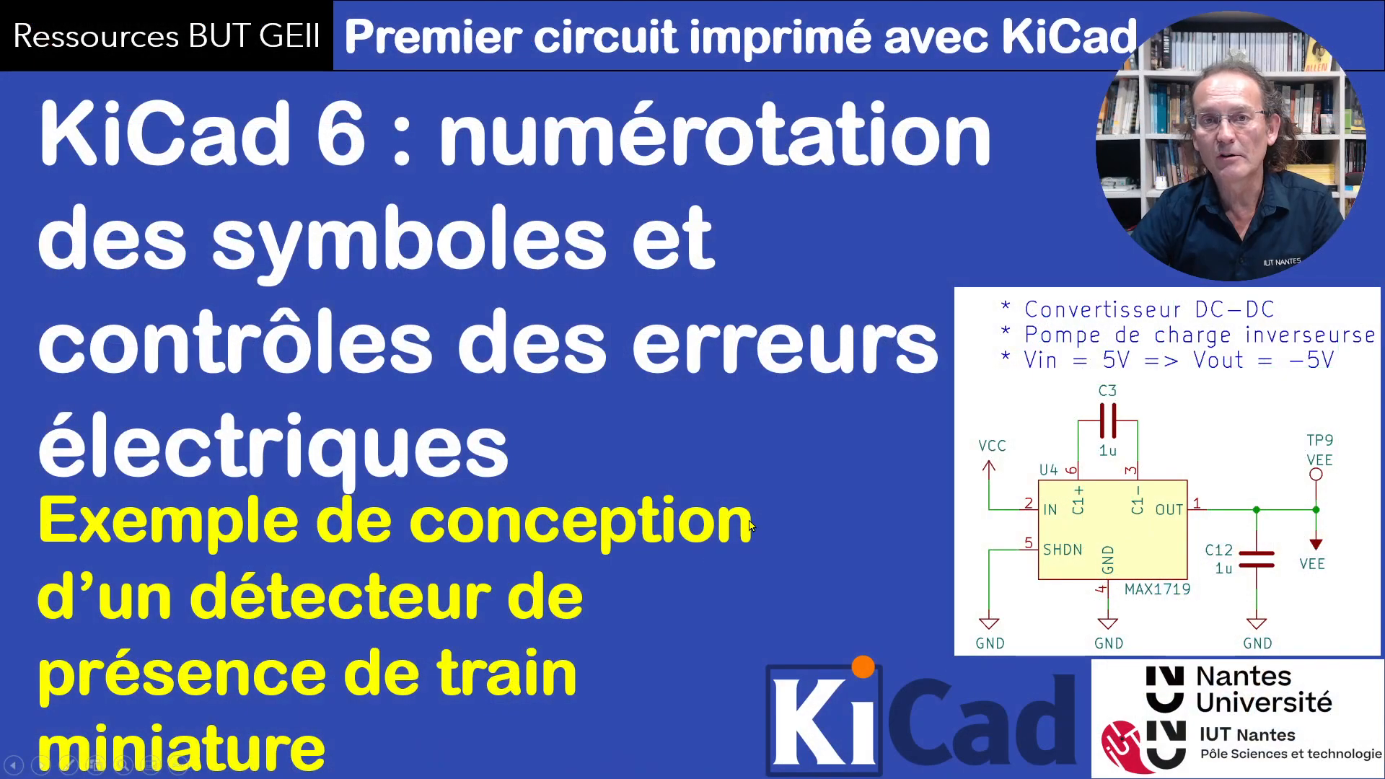
left_click(750, 523)
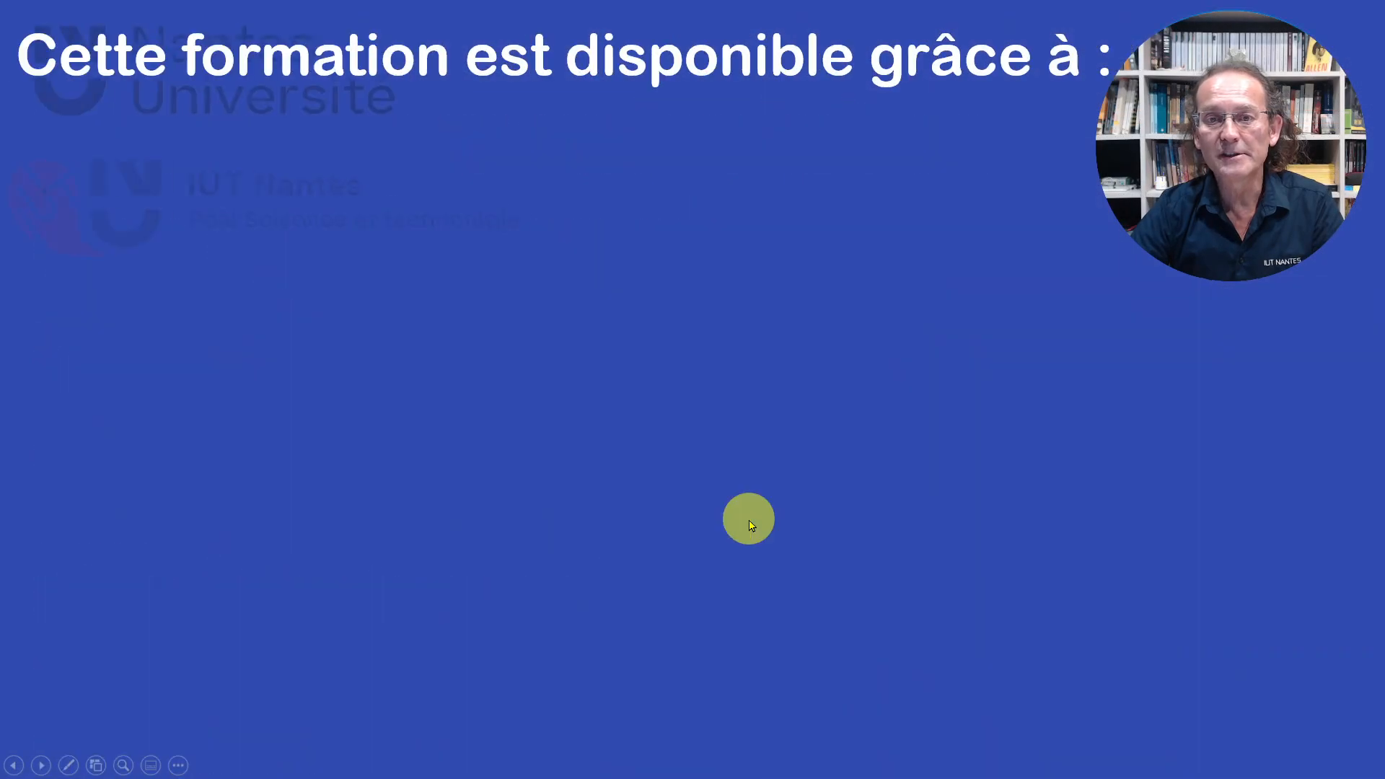